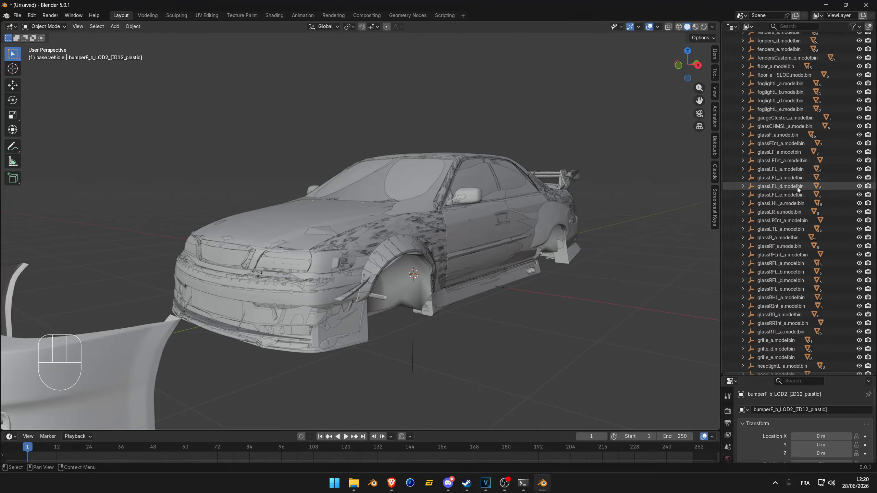
Hide the outermost shadow mesh covering the car's front bumper.
scroll(806, 186, up, 2)
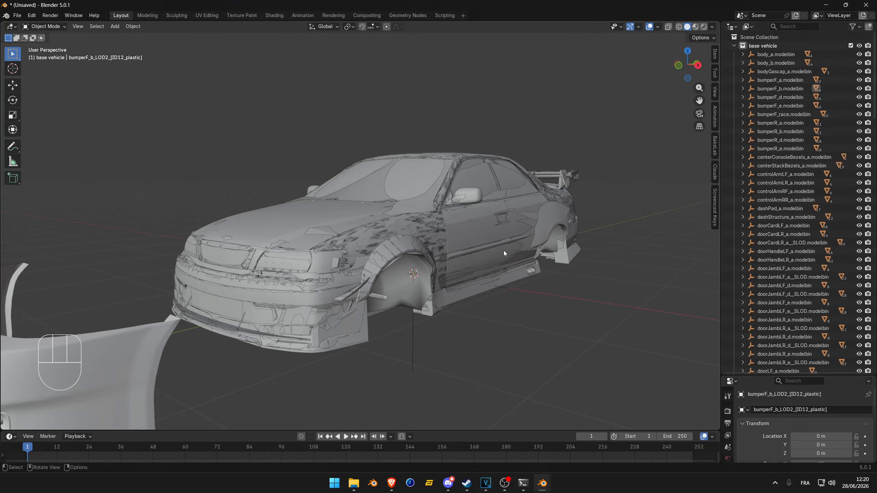
scroll(479, 231, down, 3)
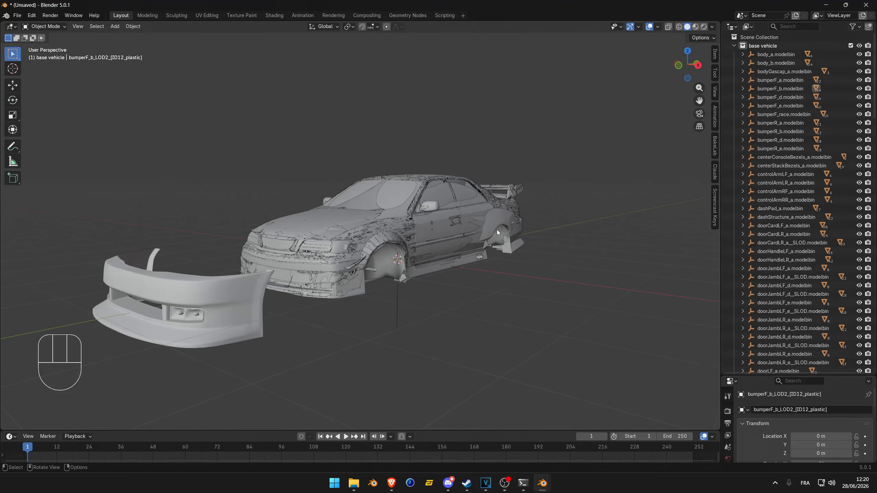
scroll(452, 237, up, 4)
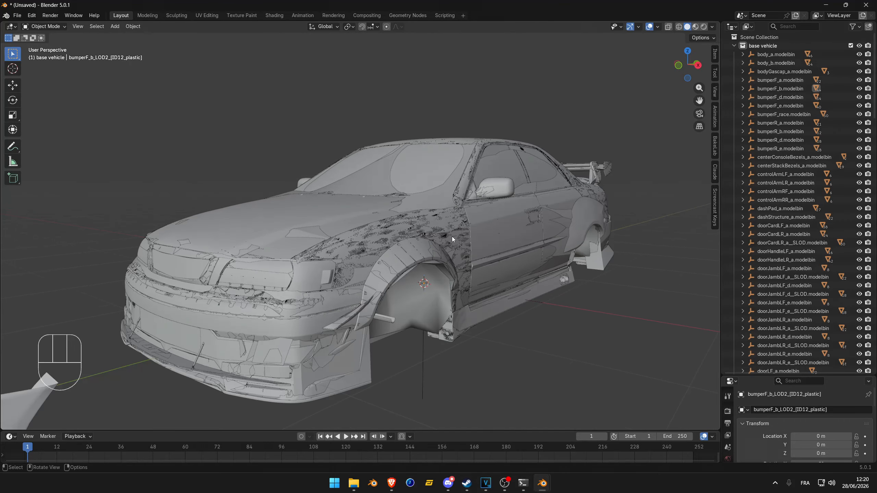
middle_drag(452, 237, 468, 249)
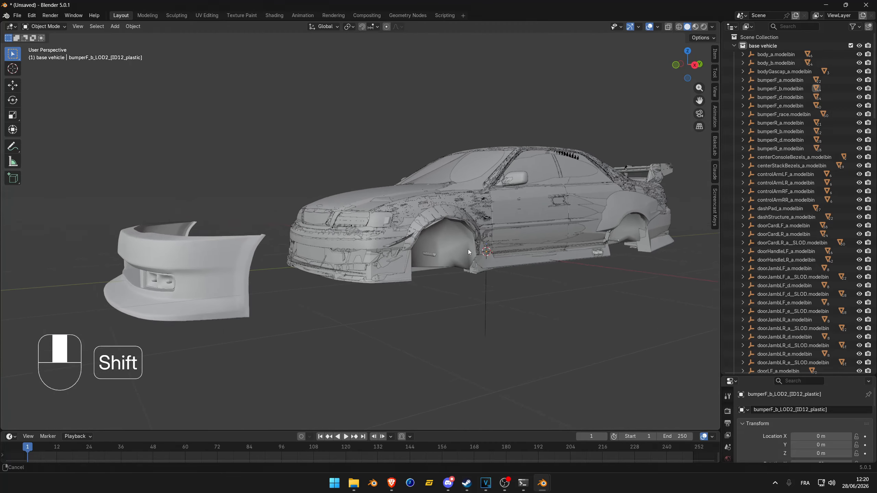
scroll(468, 250, up, 5)
middle_drag(388, 278, 406, 286)
click(413, 291)
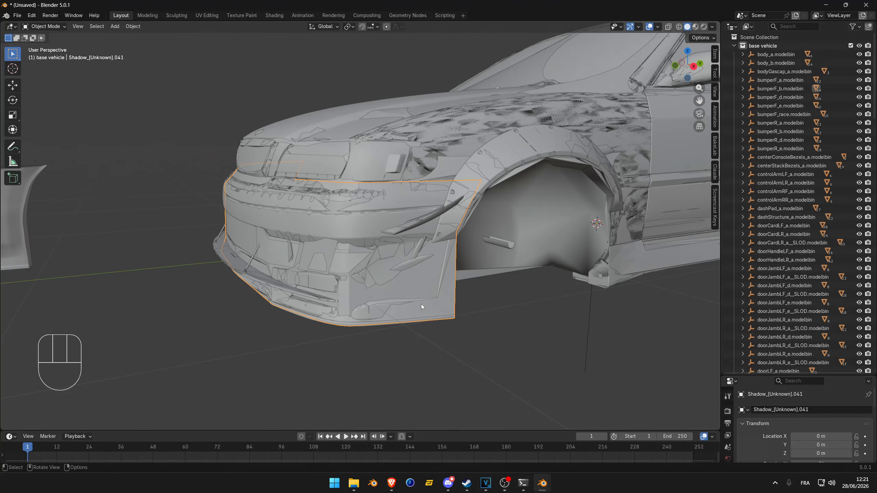
key(h)
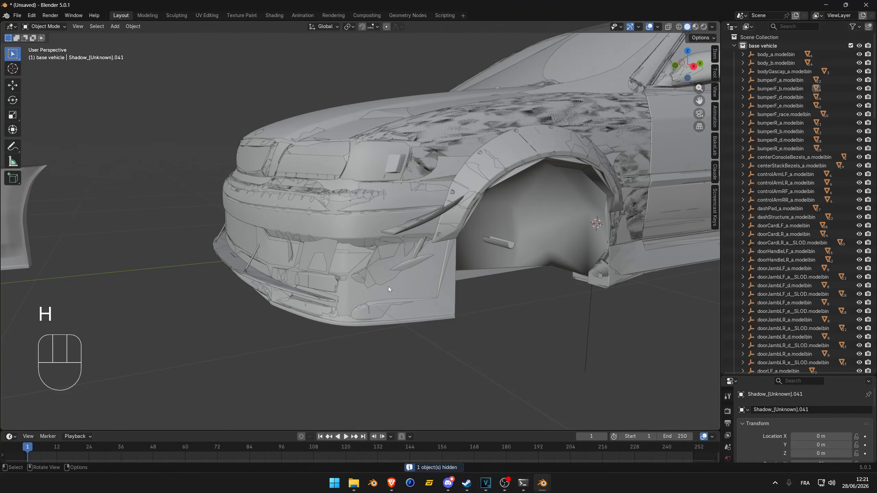
Hide the overlapping shadow and LOD meshes one by one on the front bumper's lower side face.
scroll(851, 206, down, 15)
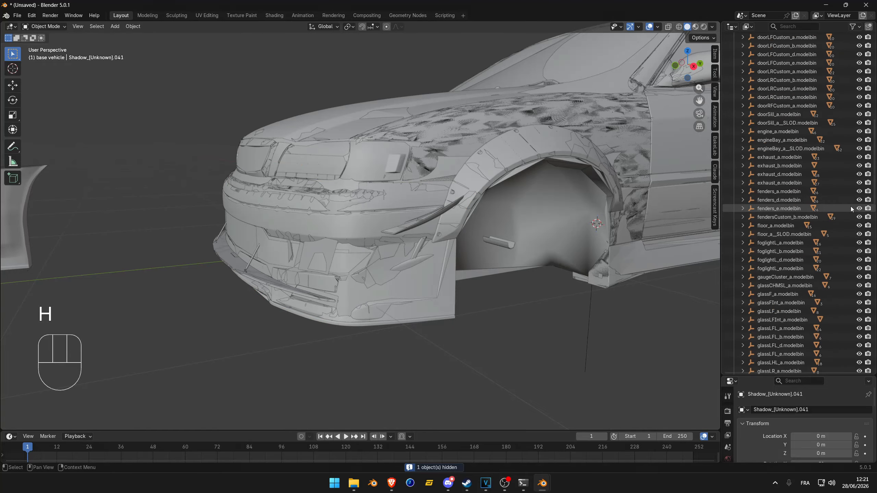
scroll(850, 214, up, 15)
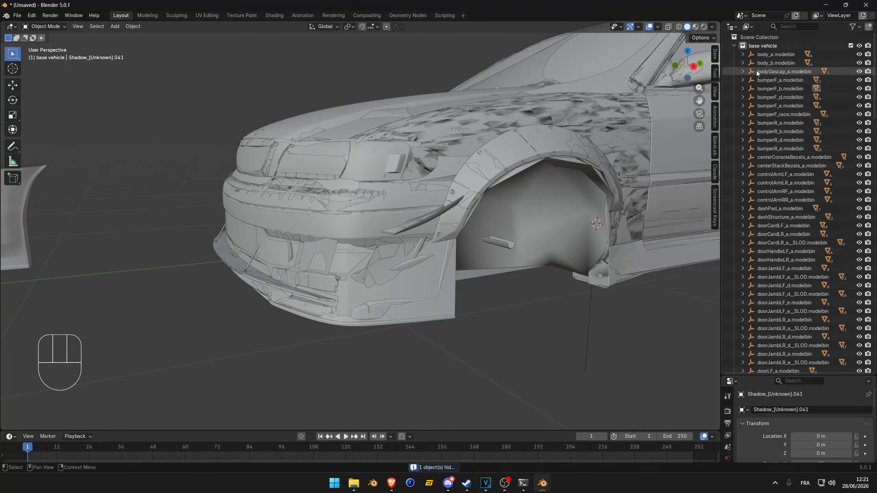
click(742, 105)
click(742, 105)
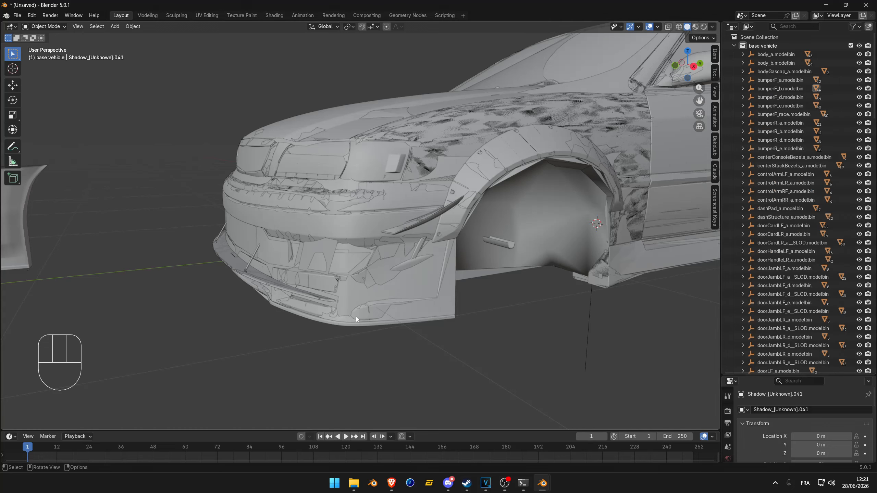
click(348, 300)
key(h)
key(h)
click(360, 300)
key(h)
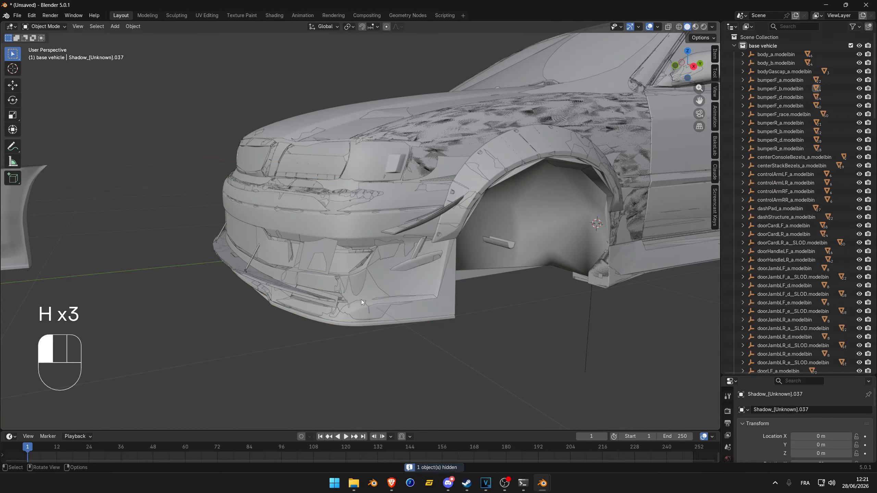
click(360, 299)
key(h)
click(361, 299)
key(h)
click(362, 300)
key(h)
key(h)
click(361, 299)
key(h)
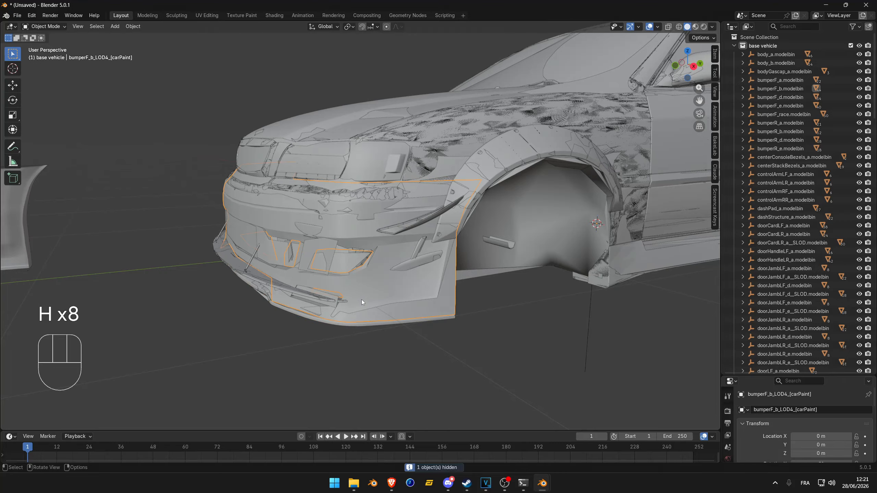
click(361, 299)
key(h)
key(h)
click(361, 299)
key(h)
key(h)
click(361, 299)
key(h)
click(362, 299)
key(h)
key(h)
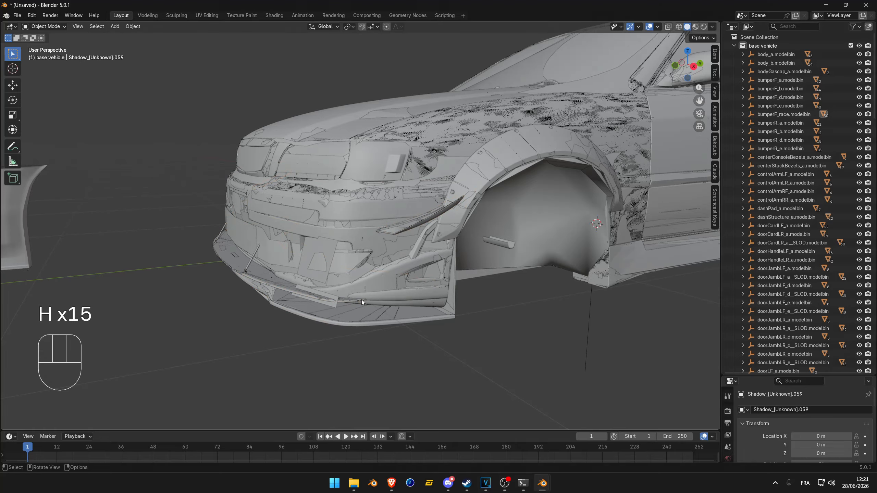
Hide the stacked meshes forming the front bumper's lower lip and splitter, one after another.
click(361, 299)
key(h)
click(384, 307)
key(h)
key(h)
click(405, 309)
key(h)
click(405, 309)
key(h)
key(h)
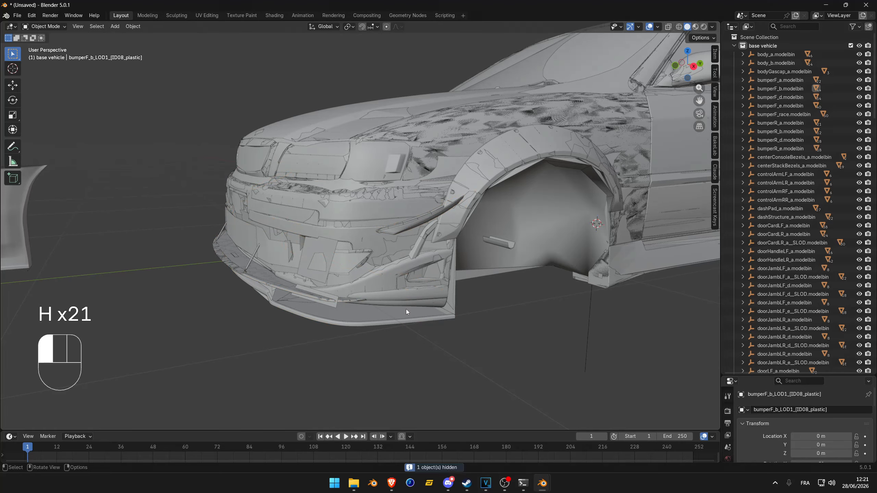
click(405, 309)
key(h)
key(h)
click(405, 310)
key(h)
click(406, 309)
key(h)
Hide the layered bumper meshes at the front bumper's lower corner beside the wheel arch.
click(443, 302)
key(h)
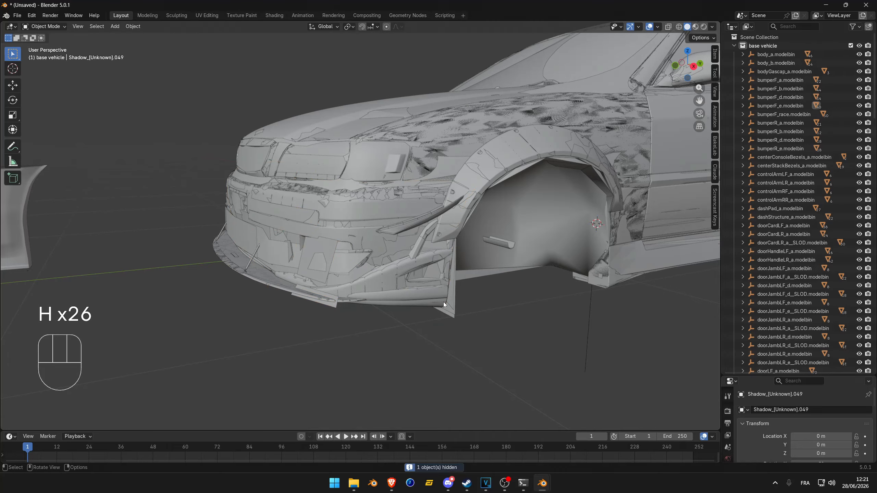
click(443, 302)
key(h)
click(443, 301)
key(h)
key(h)
click(443, 302)
key(h)
click(443, 302)
key(h)
key(h)
key(h)
key(h)
key(h)
click(453, 314)
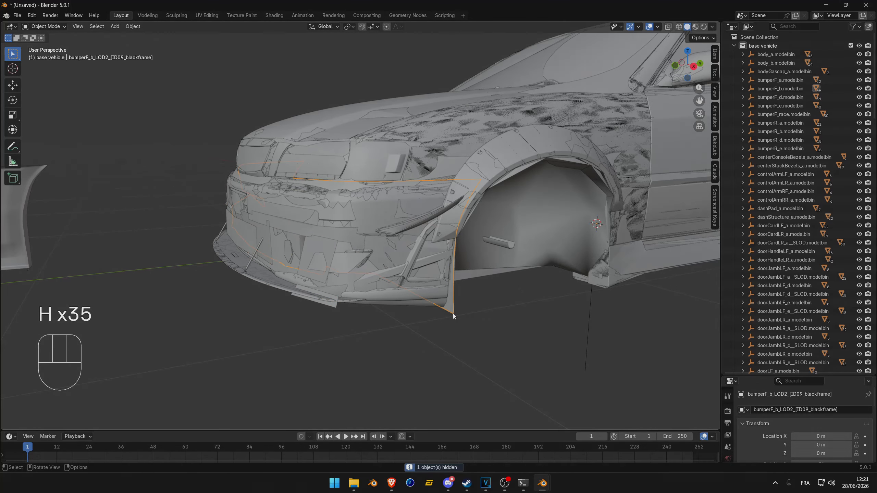
key(h)
key(h)
key(h)
key(h)
middle_drag(445, 307, 464, 298)
key(h)
key(h)
click(464, 297)
key(h)
key(h)
key(h)
key(h)
key(h)
key(h)
key(h)
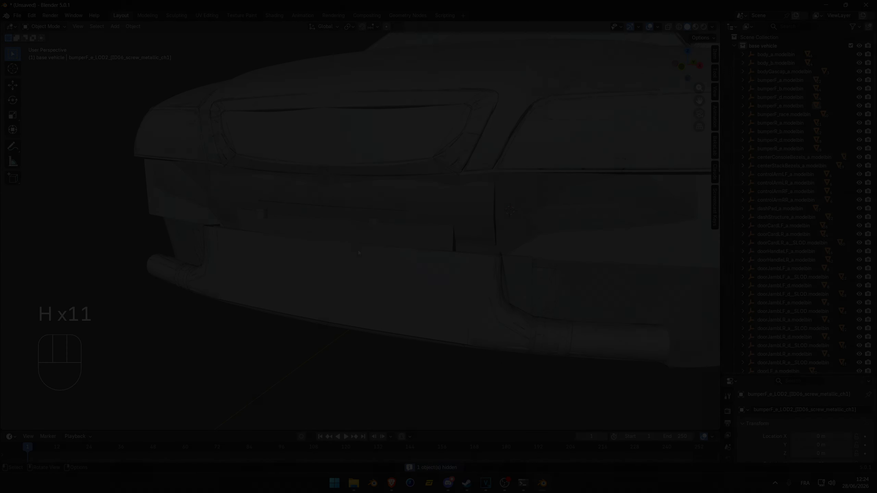
Hide the remaining overlapping bumper meshes across the centre of the front end below the grille.
key(h)
key(h)
key(h)
key(h)
key(h)
key(h)
key(h)
click(376, 227)
key(h)
key(h)
key(h)
click(368, 224)
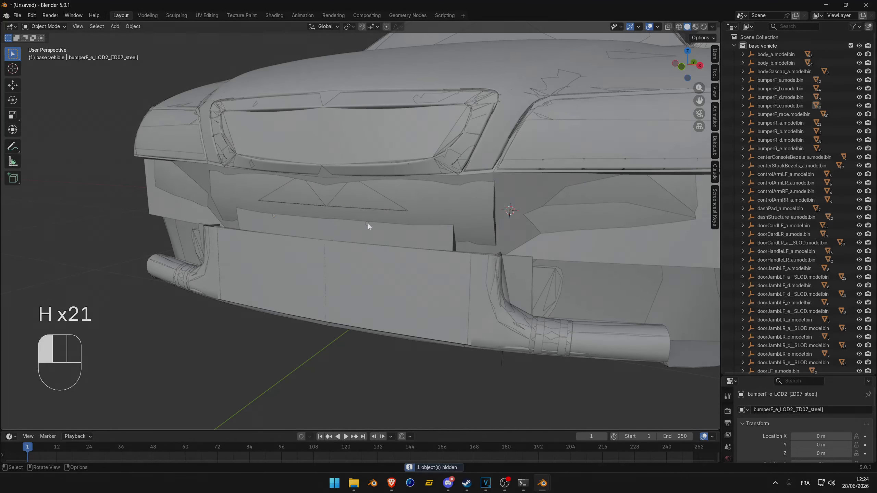
key(h)
key(h)
mouse_move(378, 243)
middle_down()
mouse_move(349, 256)
mouse_move(375, 256)
middle_up()
click(418, 322)
middle_drag(419, 321, 438, 312)
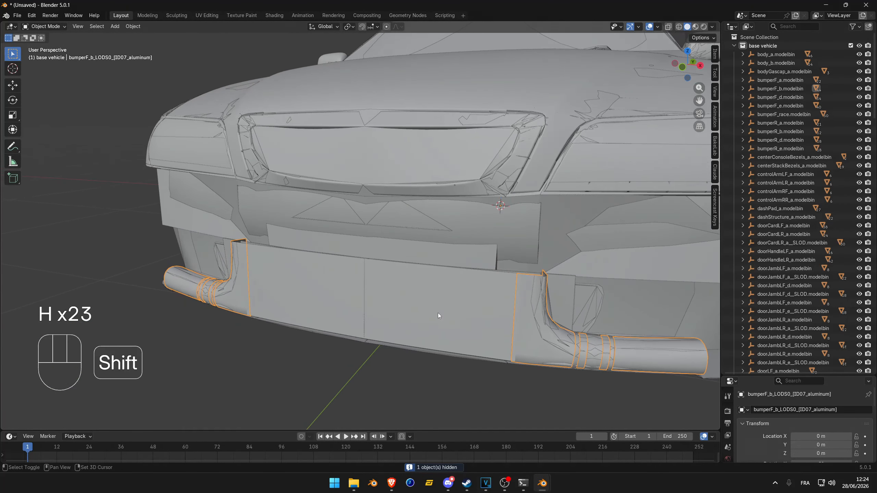
shift+click(460, 347)
shift+click(418, 351)
shift+click(422, 351)
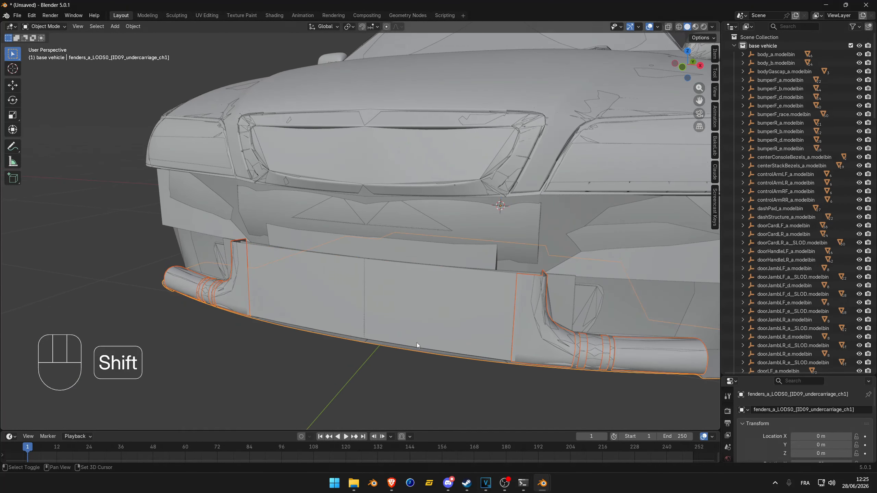
shift+click(421, 339)
key(g)
middle_drag(435, 330, 453, 303)
right_click(412, 317)
scroll(365, 298, down, 6)
scroll(413, 313, up, 4)
scroll(460, 301, up, 2)
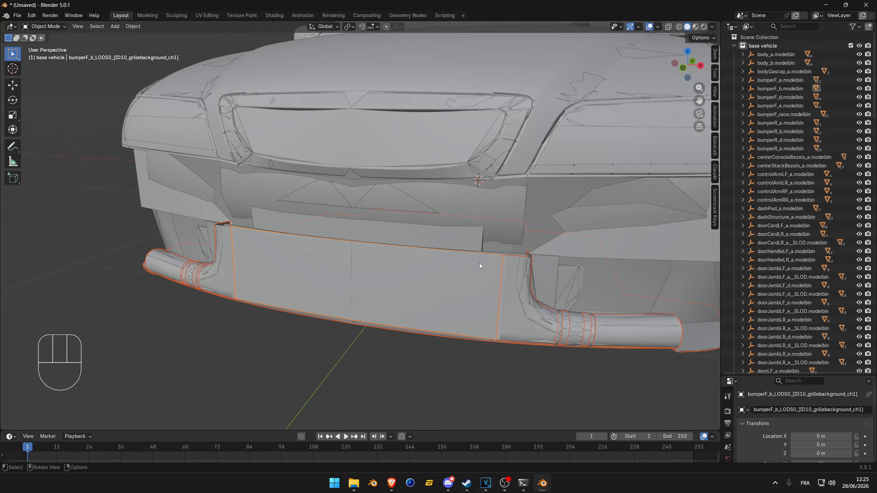
Expand bumperF_a.modelbin and unhide its three LODS0 meshes: carPaint, blackframe and blackhole.
scroll(784, 174, down, 12)
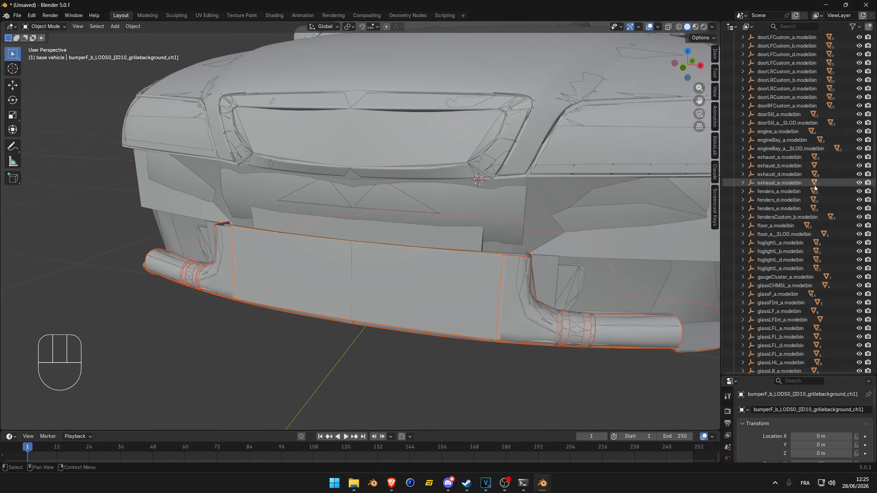
scroll(814, 187, up, 13)
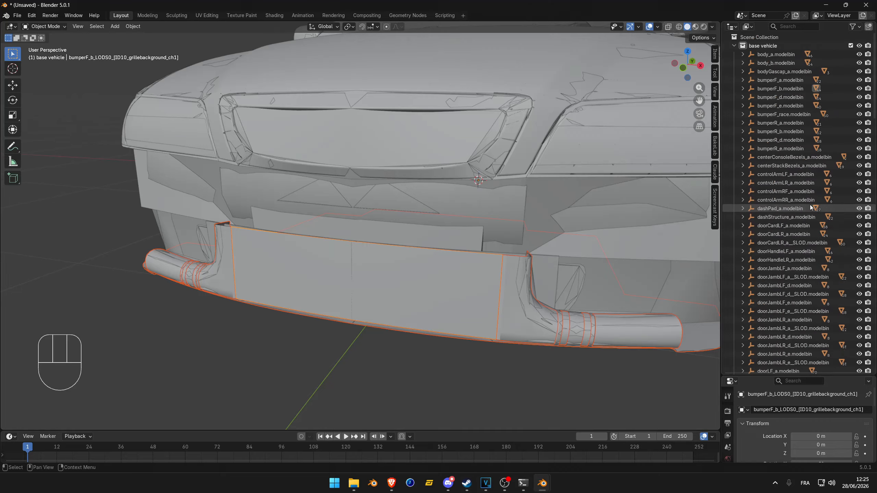
click(742, 80)
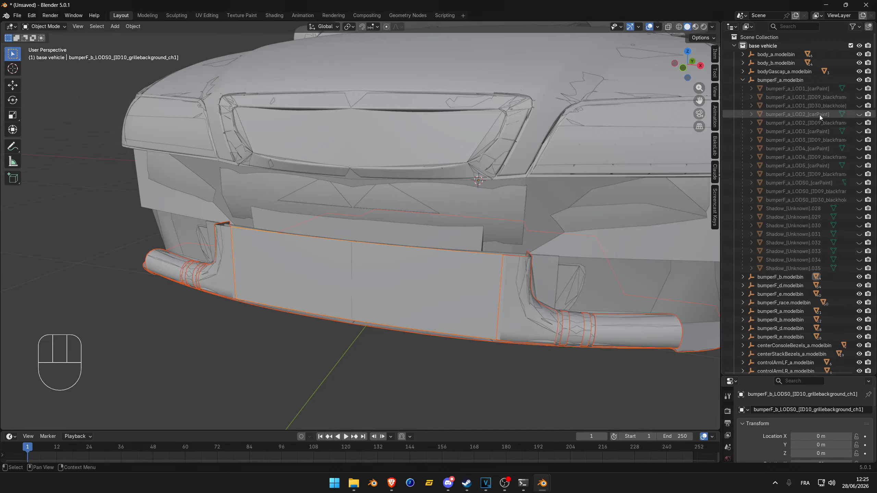
click(814, 88)
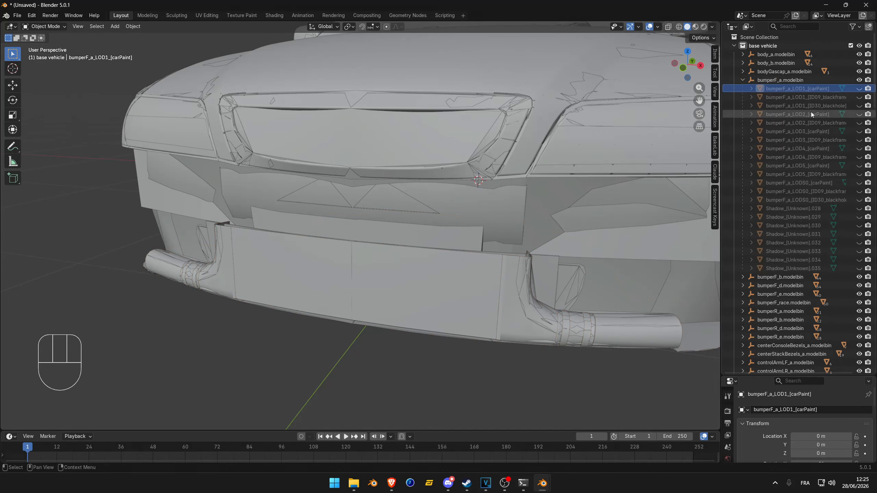
click(814, 174)
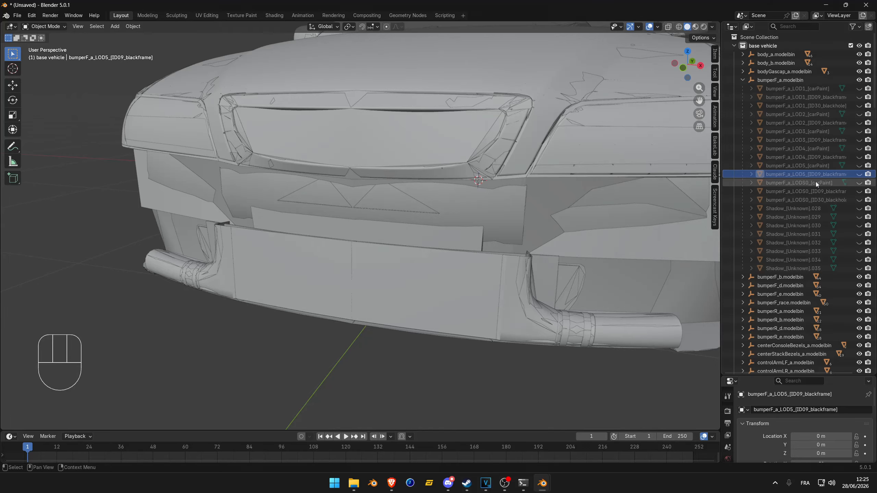
click(815, 183)
click(814, 199)
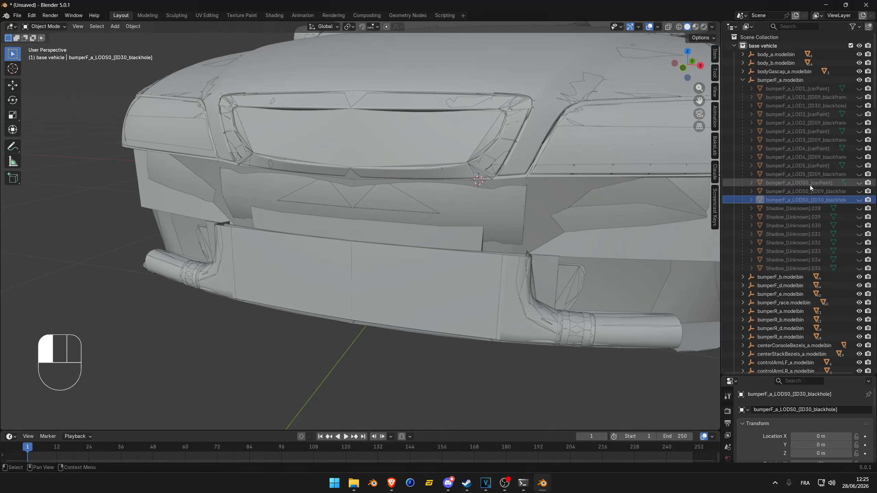
shift+click(811, 184)
drag(859, 183, 859, 200)
Select the three bumperF_a LODS0 meshes and isolate them in local view to examine the full-detail bumper.
click(819, 199)
shift+click(810, 183)
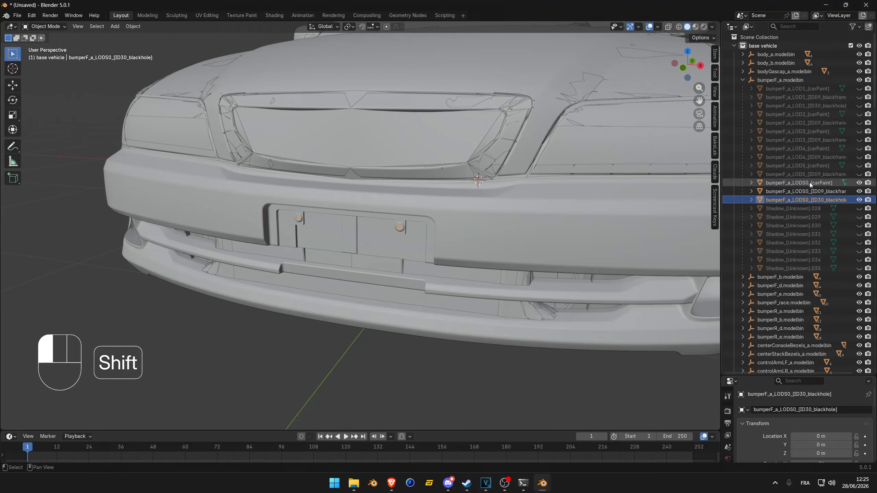
key(KP_Divide)
middle_drag(430, 232, 465, 222)
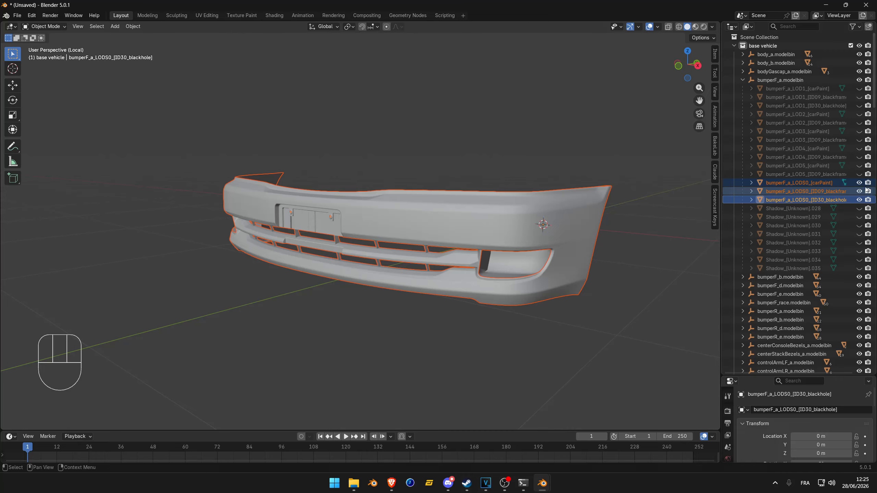
Swap the visible bumperF_a meshes from LODS0 to the three LOD1 meshes and exit local view.
drag(859, 182, 859, 202)
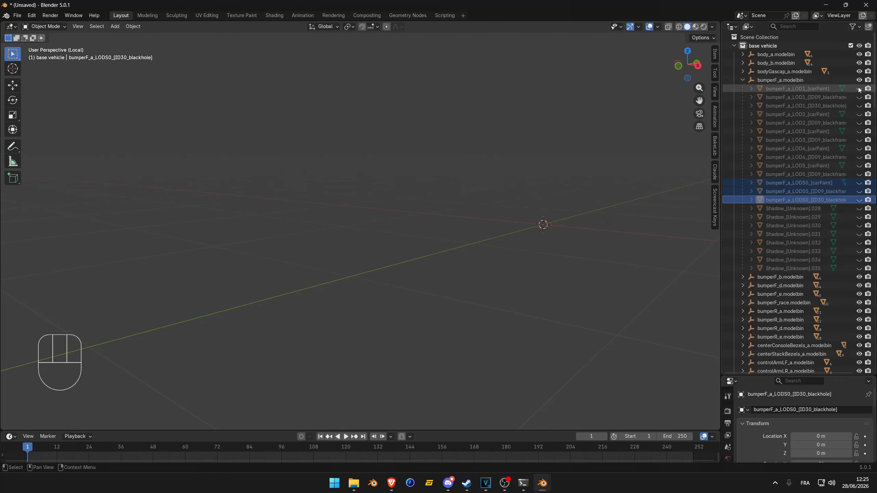
drag(859, 88, 858, 106)
click(814, 105)
key(KP_Divide)
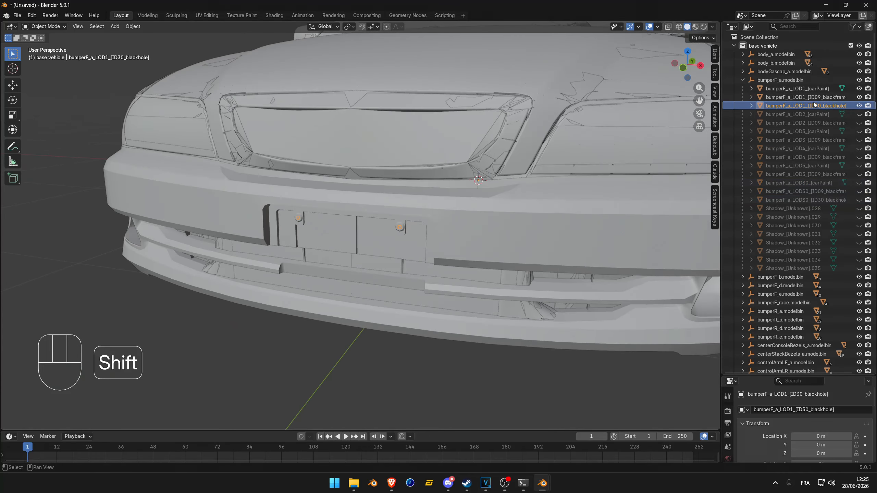
Isolate the three bumperF_a LOD1 meshes in local view and examine their topology in Edit Mode.
shift+click(814, 88)
key(KP_Divide)
middle_drag(449, 247, 498, 240)
scroll(470, 241, up, 4)
key(Tab)
key(Tab)
key(KP_Divide)
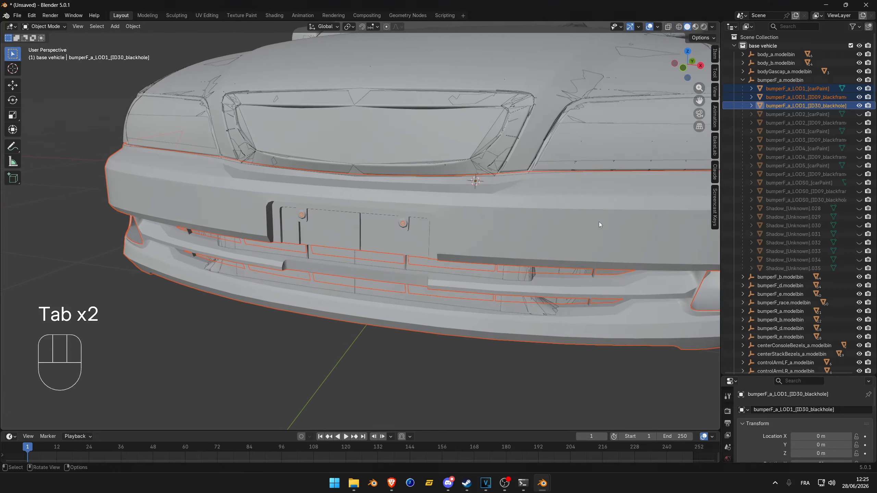
Hide the three bumperF_a LOD1 meshes and unhide the LOD5 carPaint and blackframe meshes.
click(859, 88)
drag(859, 97, 859, 106)
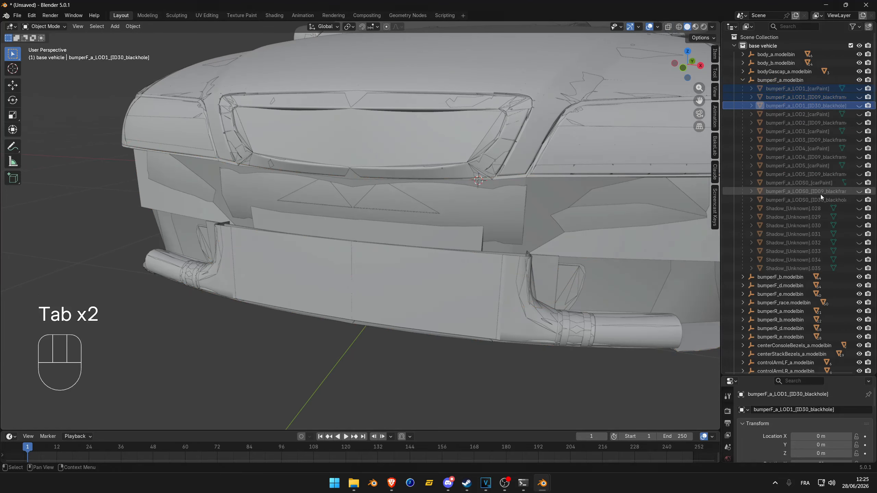
click(812, 176)
click(814, 166)
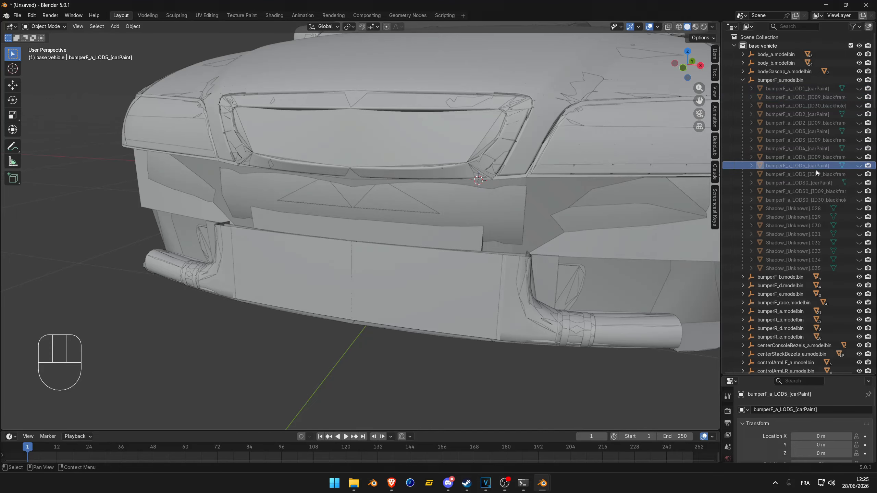
drag(861, 174, 859, 166)
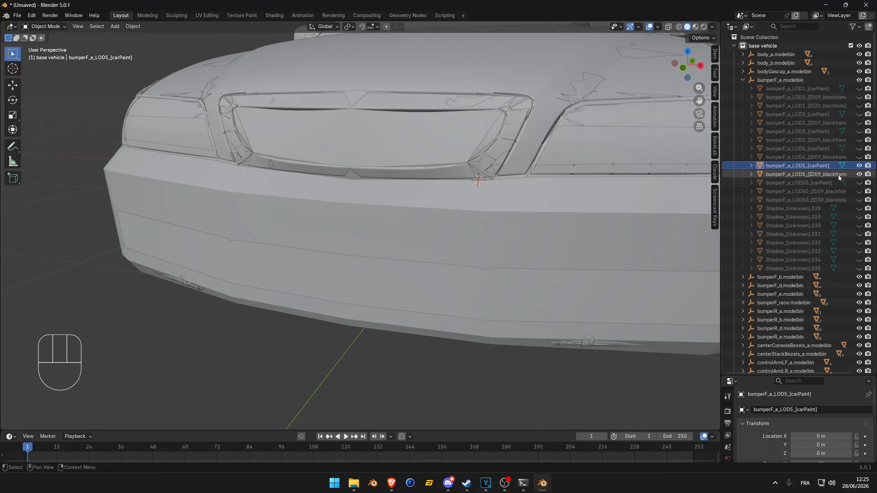
Isolate the two bumperF_a LOD5 meshes in local view to examine the lowest-detail bumper.
shift+click(811, 174)
key(KP_Divide)
mouse_move(418, 260)
middle_down()
mouse_move(358, 242)
mouse_move(293, 240)
mouse_move(423, 254)
middle_up()
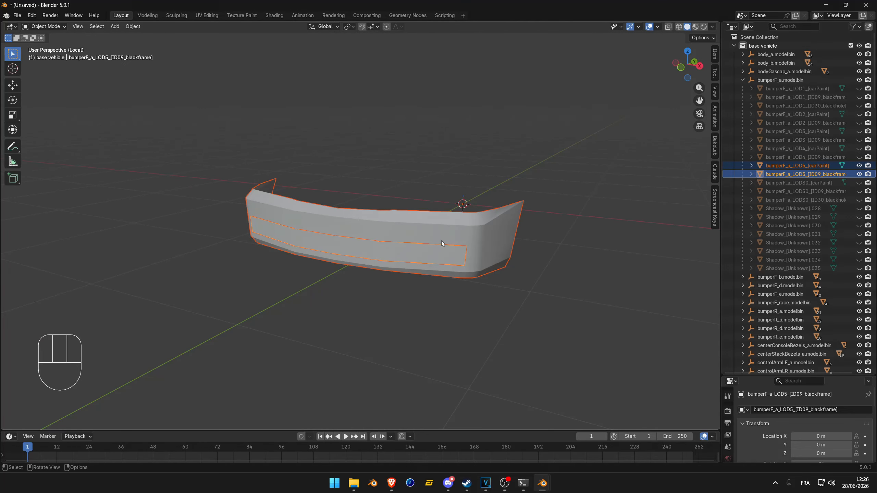
Hide the bumperF_a LOD5 carPaint and blackframe meshes and exit local view to show the whole car again.
scroll(411, 246, down, 10)
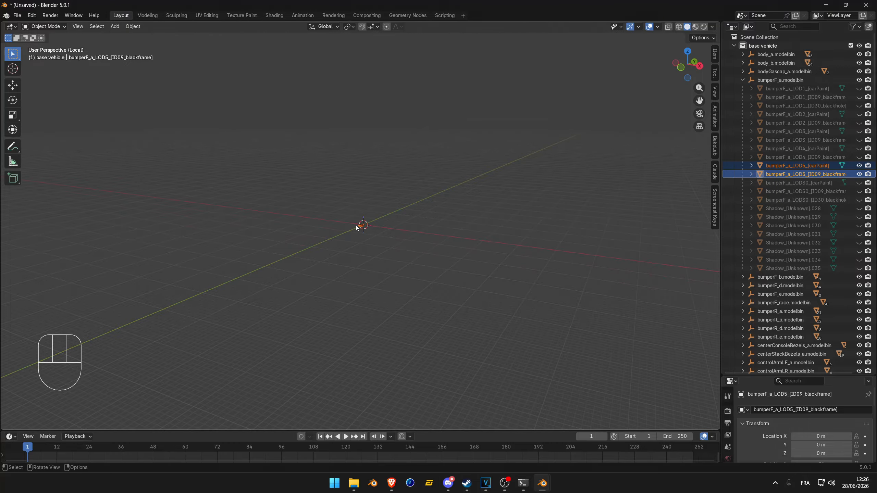
scroll(375, 234, up, 10)
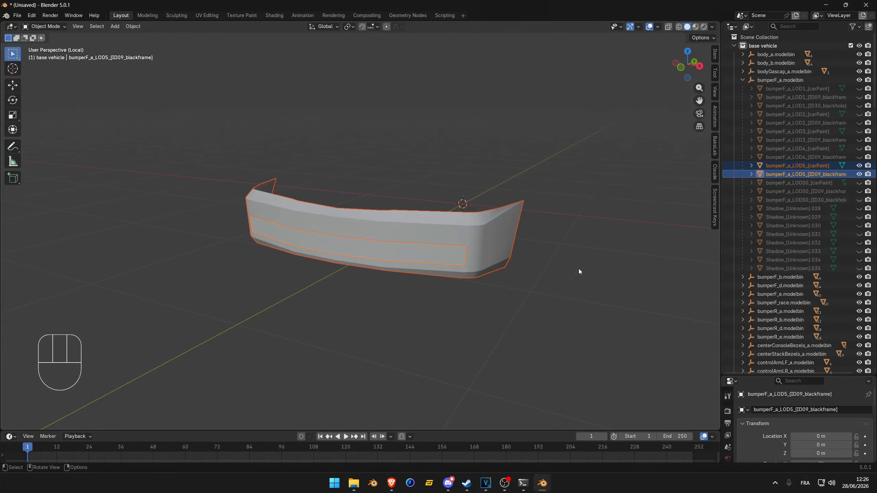
click(859, 165)
click(859, 174)
key(KP_Divide)
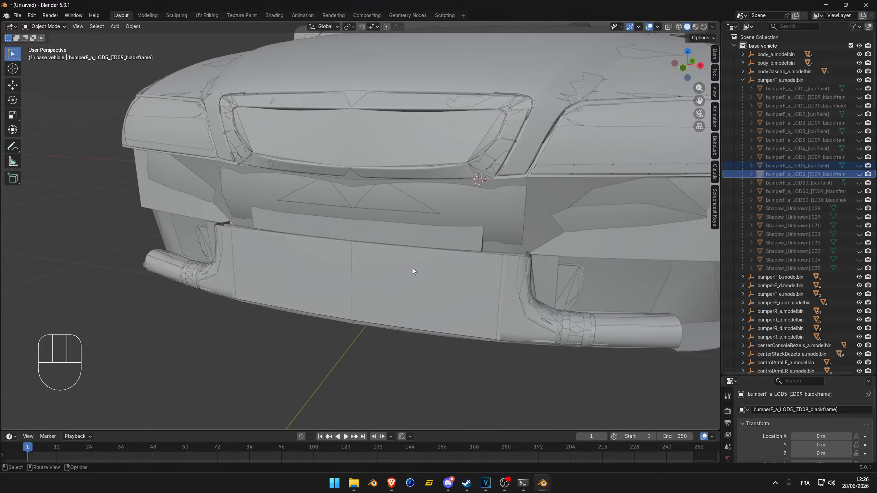
Select the separate JZX100 CHASER.004 bumper standing in front of the car and enter Edit Mode on its mesh.
middle_drag(413, 268, 363, 256)
alt+middle_click(340, 221)
scroll(397, 245, up, 6)
scroll(414, 249, down, 5)
middle_drag(429, 247, 546, 176)
scroll(430, 218, down, 5)
click(263, 246)
scroll(397, 242, up, 2)
mouse_move(428, 242)
middle_down()
mouse_move(362, 266)
mouse_move(428, 227)
middle_up()
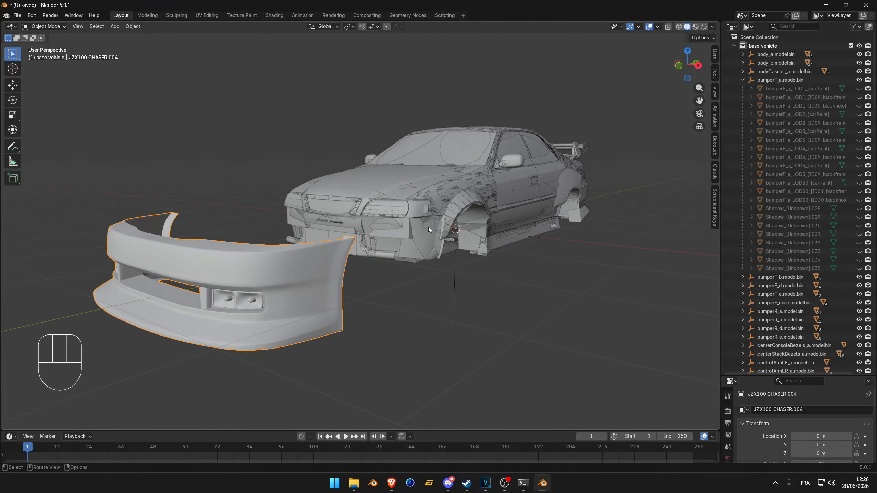
middle_drag(425, 273, 491, 294)
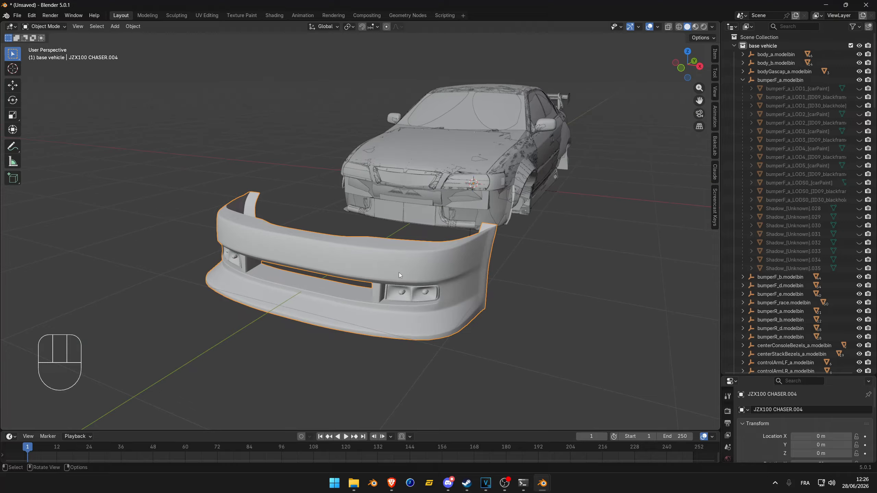
key(Tab)
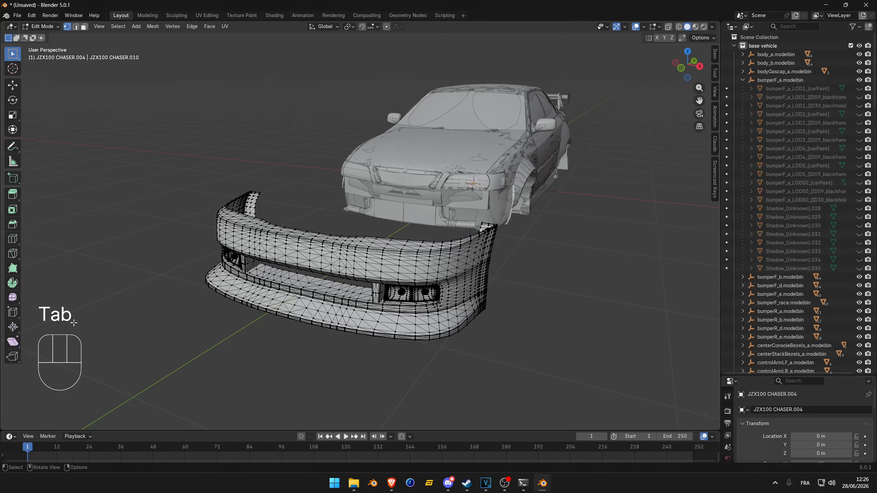
Examine the custom bumper's position relative to the car in side, back, top and bottom orthographic views.
middle_drag(423, 236, 401, 233)
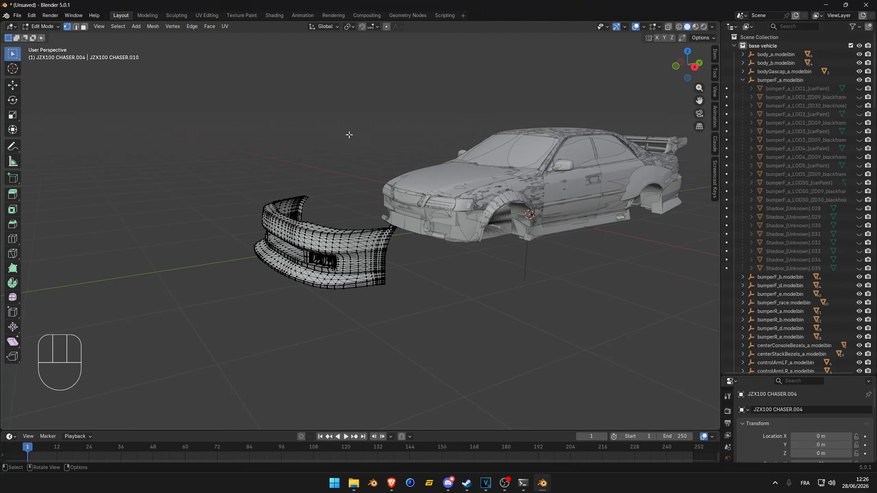
middle_drag(415, 254, 380, 231)
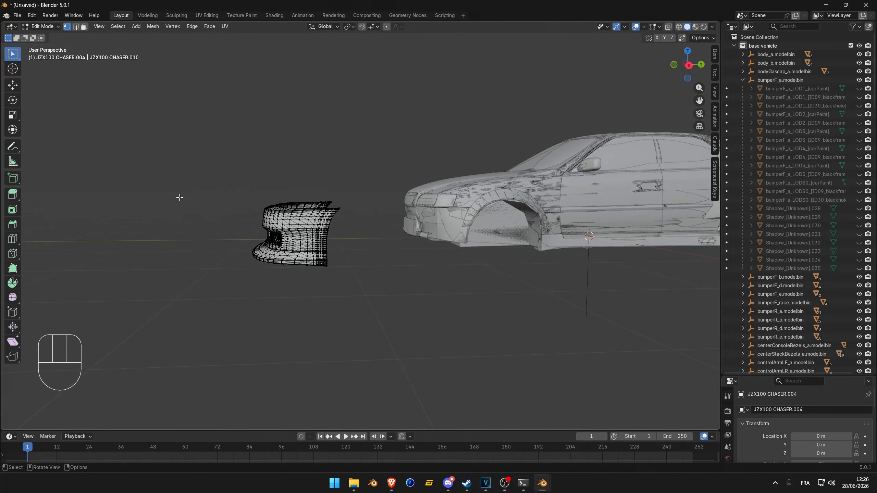
middle_drag(596, 211, 379, 244)
scroll(494, 247, down, 1)
shift+middle_drag(500, 256, 398, 261)
alt+middle_drag(465, 240, 308, 220)
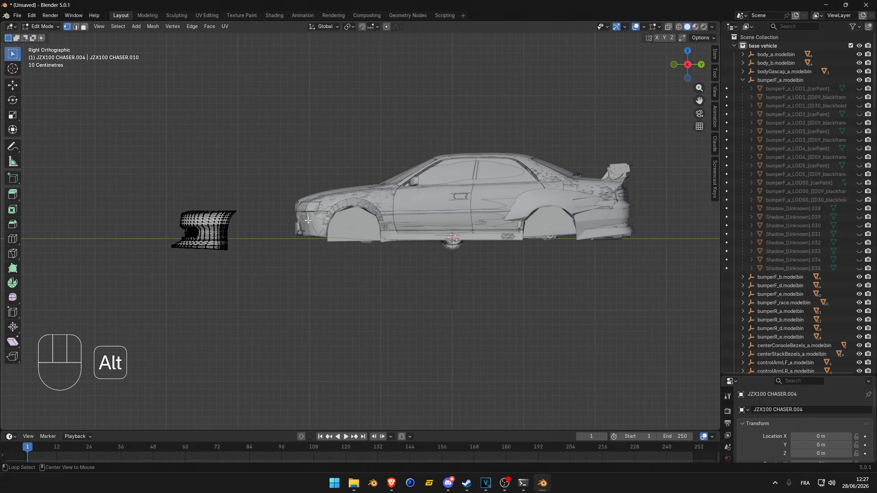
alt+middle_drag(397, 177, 423, 173)
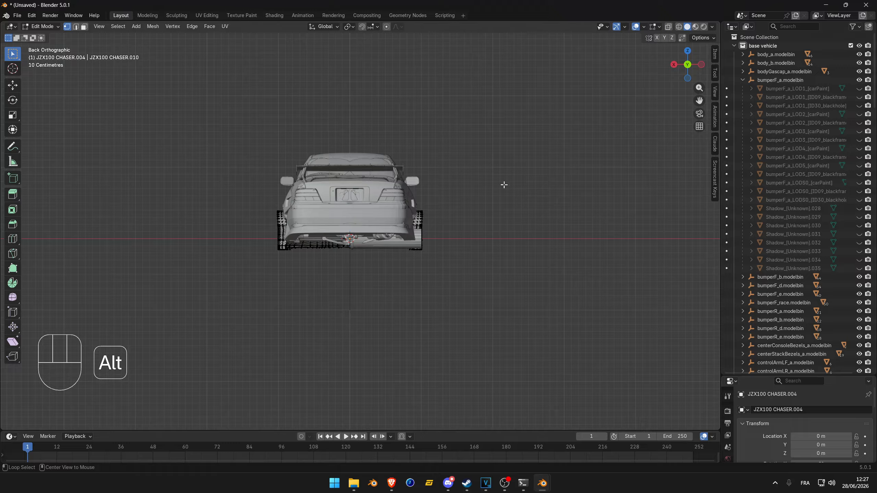
alt+middle_drag(279, 160, 316, 256)
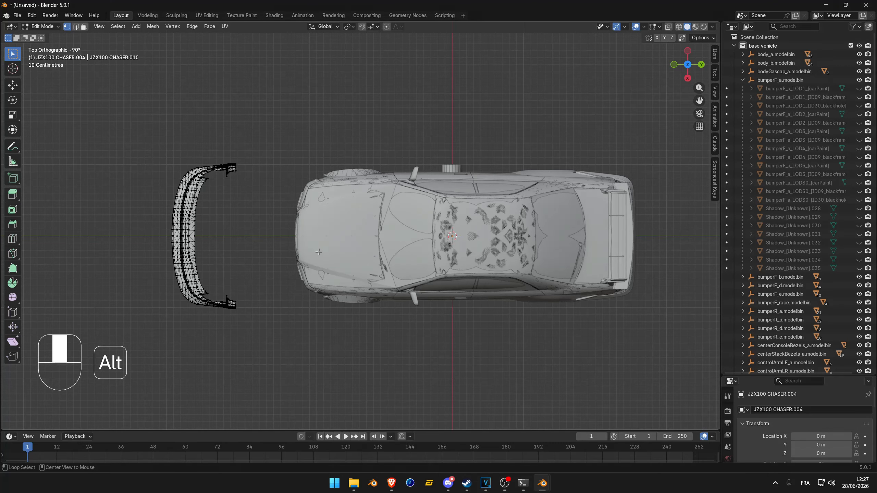
alt+middle_drag(324, 114, 331, 75)
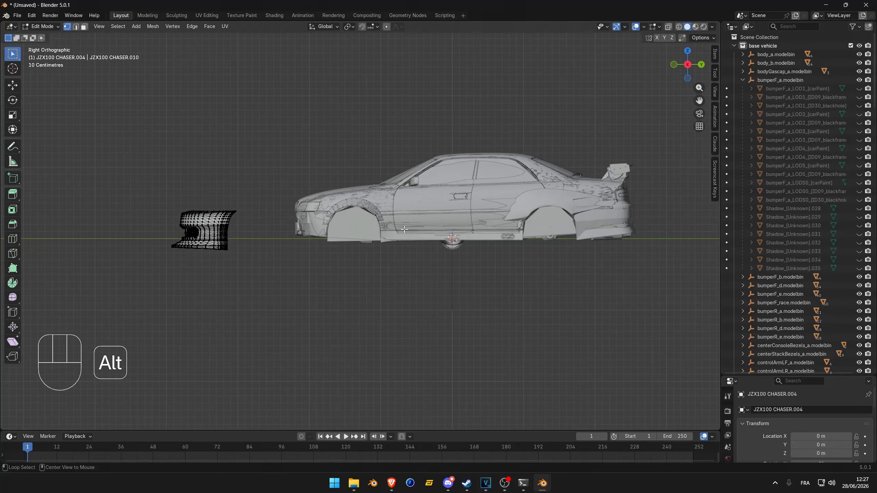
alt+middle_drag(427, 265, 420, 168)
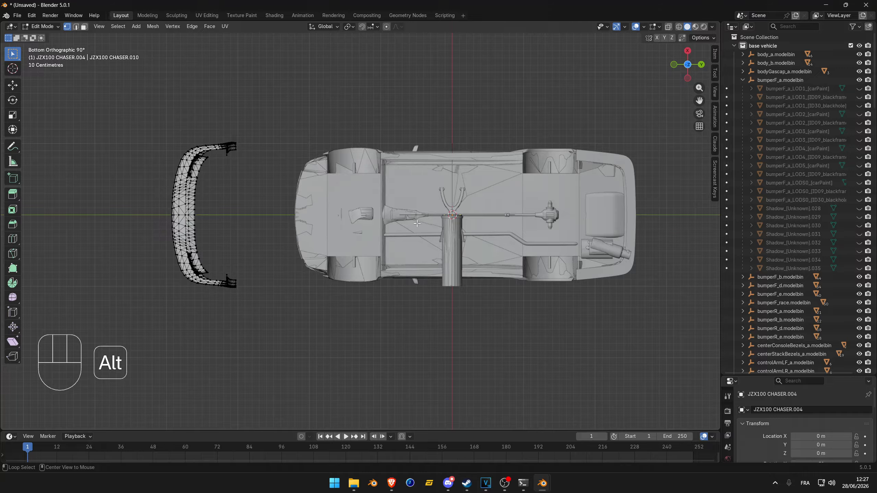
alt+middle_drag(411, 224, 371, 222)
Select the entire custom bumper mesh and move it along the Y axis up against the car's nose.
middle_drag(421, 205, 462, 275)
middle_drag(392, 268, 488, 271)
shift+middle_drag(500, 278, 396, 291)
mouse_move(465, 268)
middle_down()
mouse_move(427, 272)
mouse_move(463, 272)
mouse_move(453, 267)
mouse_move(478, 258)
mouse_move(456, 264)
middle_up()
scroll(426, 273, up, 3)
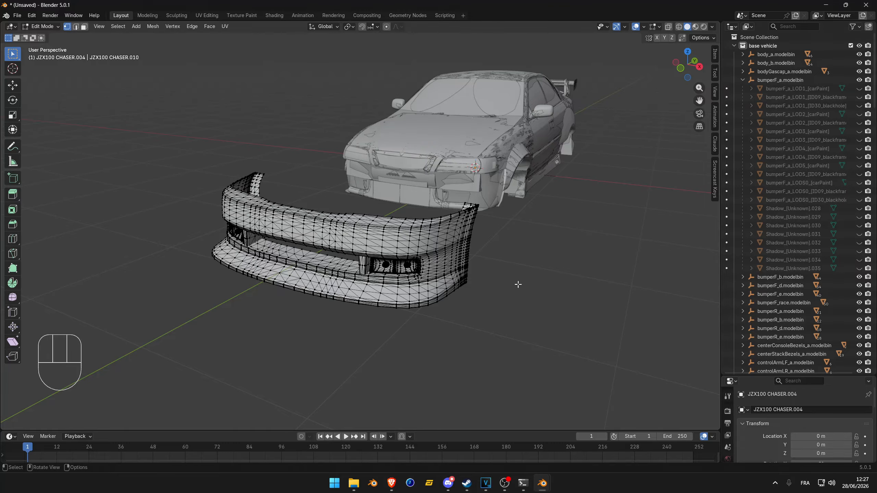
middle_drag(503, 269, 441, 249)
shift+middle_drag(369, 230, 427, 249)
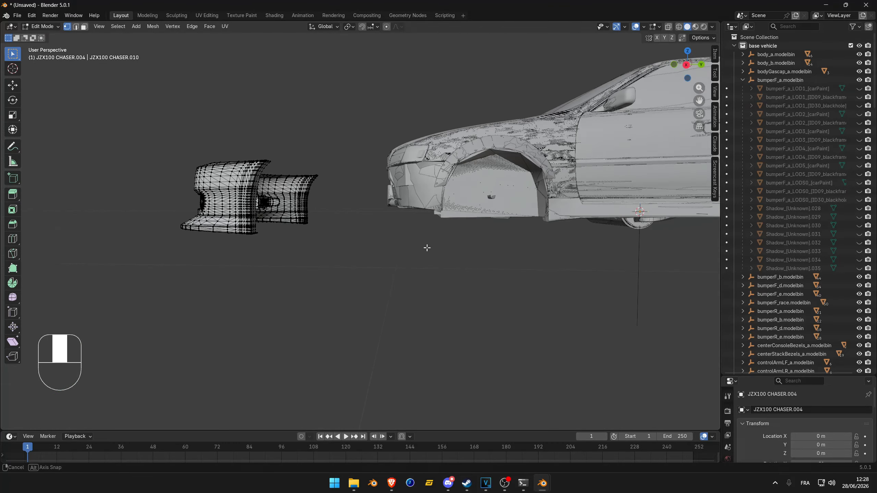
click(687, 65)
middle_drag(499, 188, 539, 291)
key(a)
key(g)
key(y)
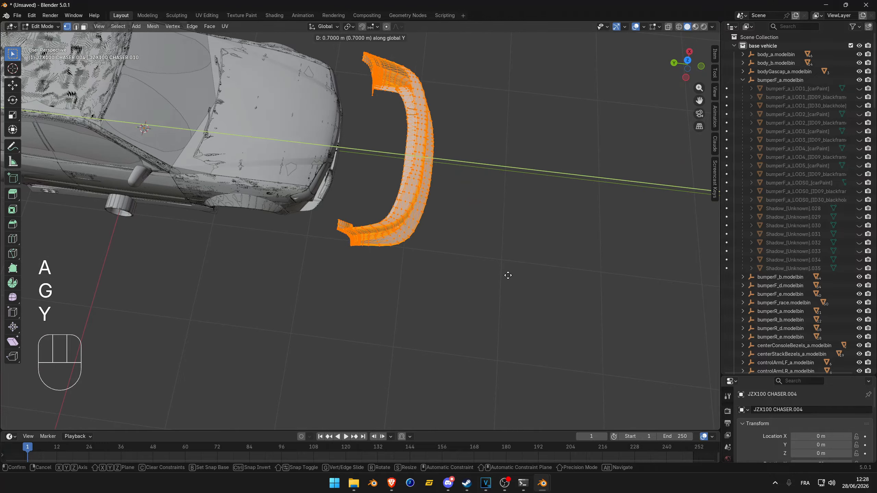
click(441, 251)
Try lowering the whole bumper mesh slightly along the Z axis to align it under the headlights.
scroll(464, 284, up, 2)
mouse_move(441, 251)
shift+middle_down()
mouse_move(464, 284)
mouse_move(407, 230)
mouse_move(438, 237)
shift+middle_up()
middle_drag(439, 236, 463, 229)
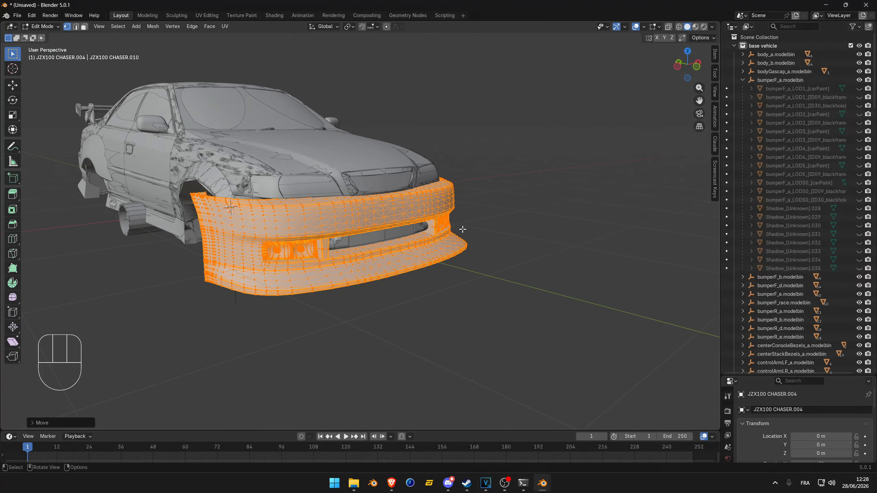
shift+middle_drag(414, 243, 385, 227)
key(g)
key(z)
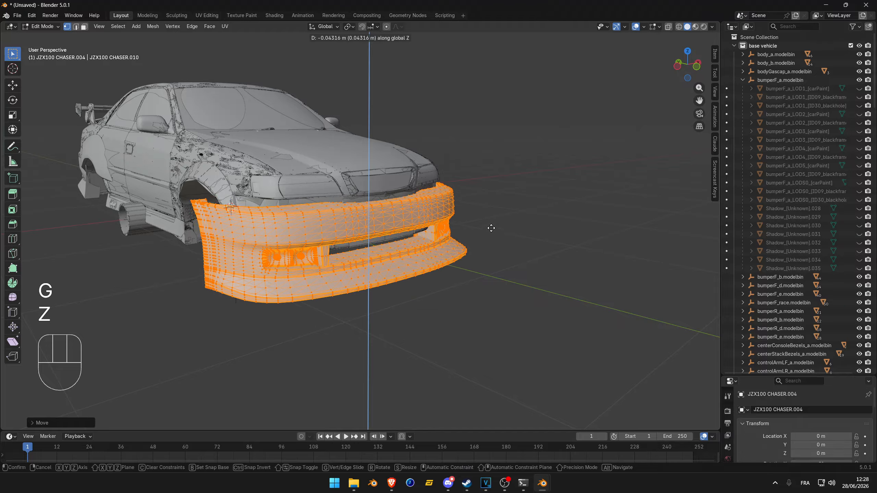
click(490, 223)
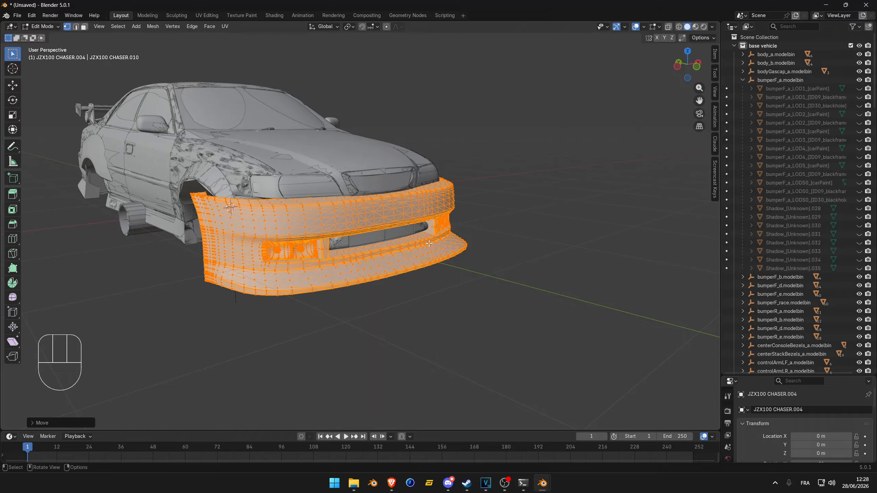
Nudge the bumper mesh about 0.03 m forward along Y and fine-tune its height along Z.
middle_drag(386, 177, 450, 254)
key(g)
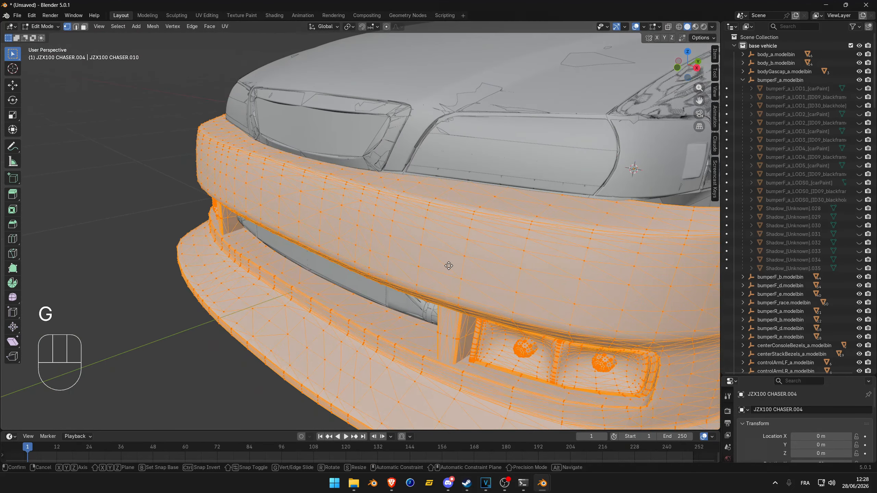
key(y)
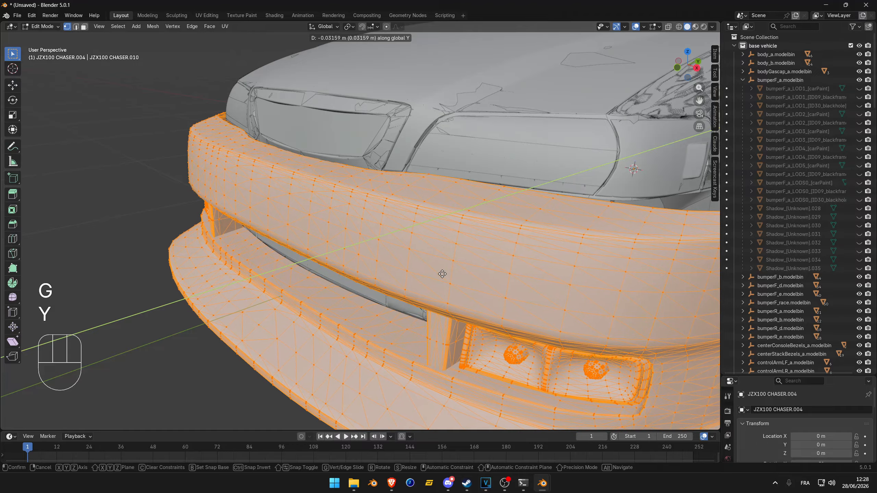
click(444, 272)
middle_drag(444, 273, 466, 243)
key(g)
key(z)
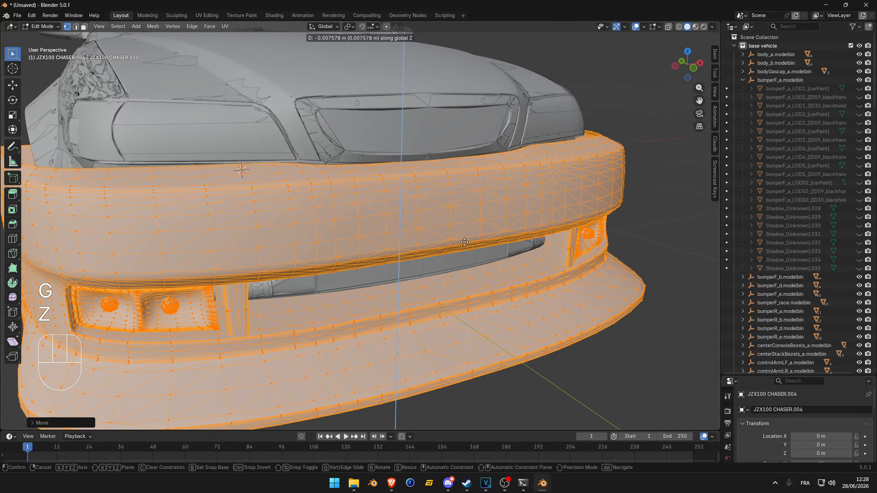
click(467, 242)
Readjust the bumper mesh along Y and check how it lines up with the grille and headlights.
middle_drag(412, 234, 448, 230)
shift+middle_drag(448, 230, 440, 265)
key(g)
key(y)
click(463, 228)
mouse_move(440, 265)
middle_down()
mouse_move(448, 255)
mouse_move(435, 255)
middle_up()
middle_drag(506, 216, 452, 270)
middle_drag(439, 312, 423, 233)
scroll(405, 273, down, 3)
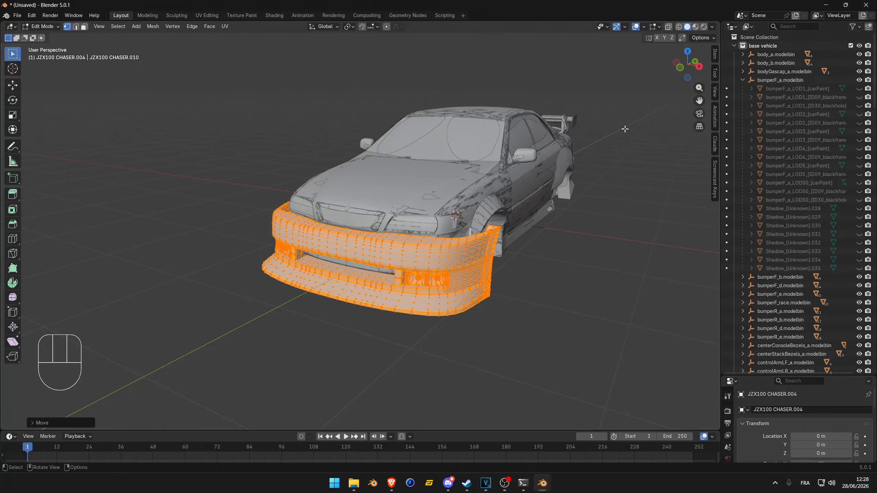
Try scaling the whole bumper mesh down uniformly toward the car's width, and undo the scaling.
key(s)
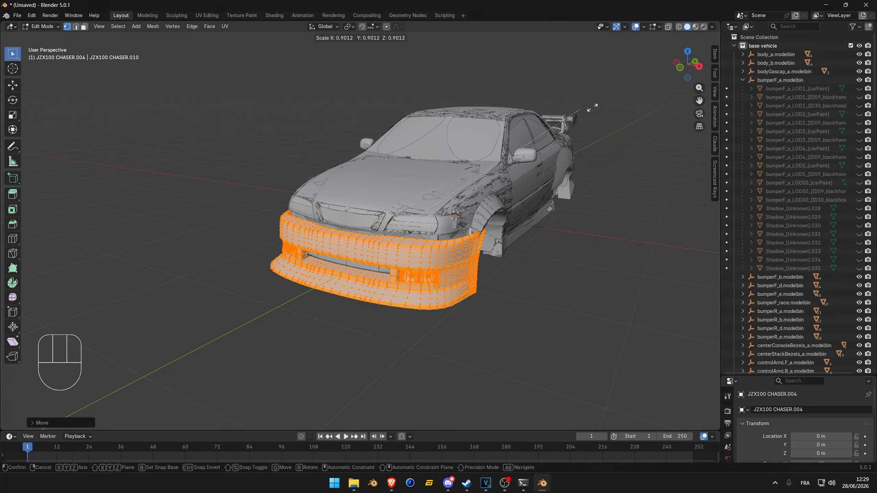
click(588, 151)
mouse_move(556, 247)
middle_down()
mouse_move(513, 231)
mouse_move(562, 245)
middle_up()
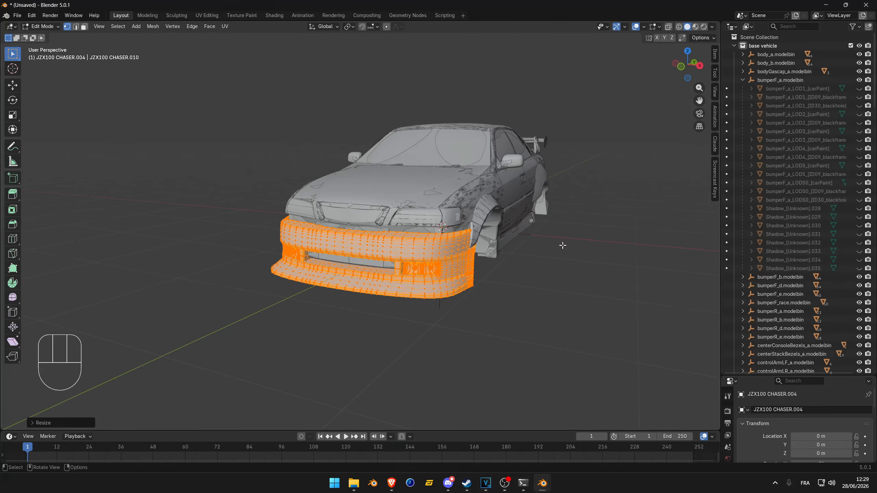
key(ctrl+z)
Compare the bumper's width and shape with the car body in front, side and top orthographic views.
mouse_move(492, 246)
middle_down()
mouse_move(500, 249)
mouse_move(472, 259)
mouse_move(490, 254)
middle_up()
scroll(500, 249, up, 4)
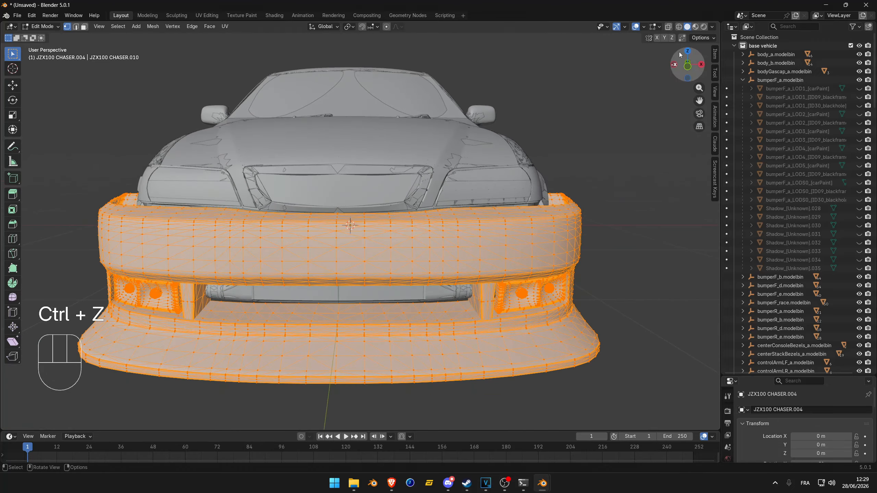
click(690, 67)
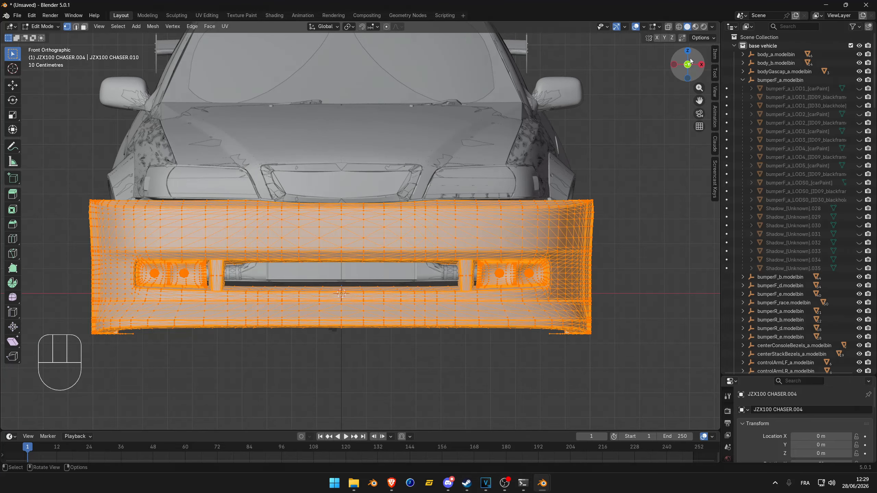
click(687, 52)
click(674, 66)
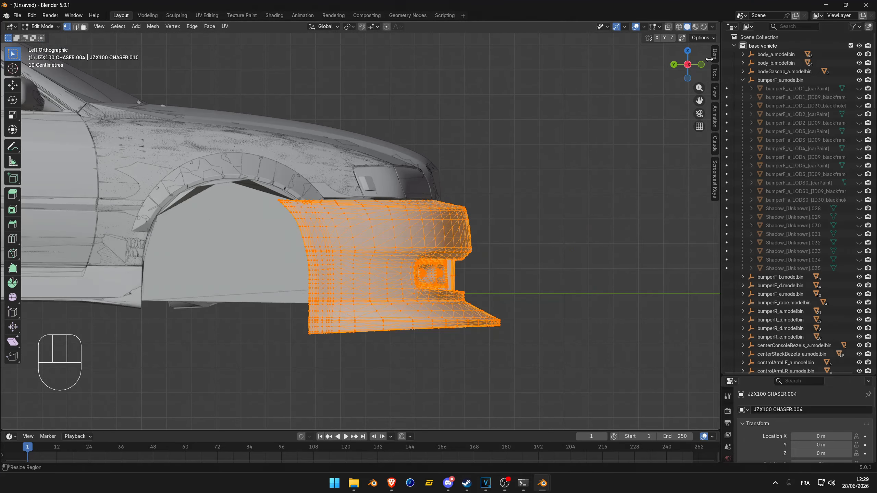
click(701, 65)
click(700, 65)
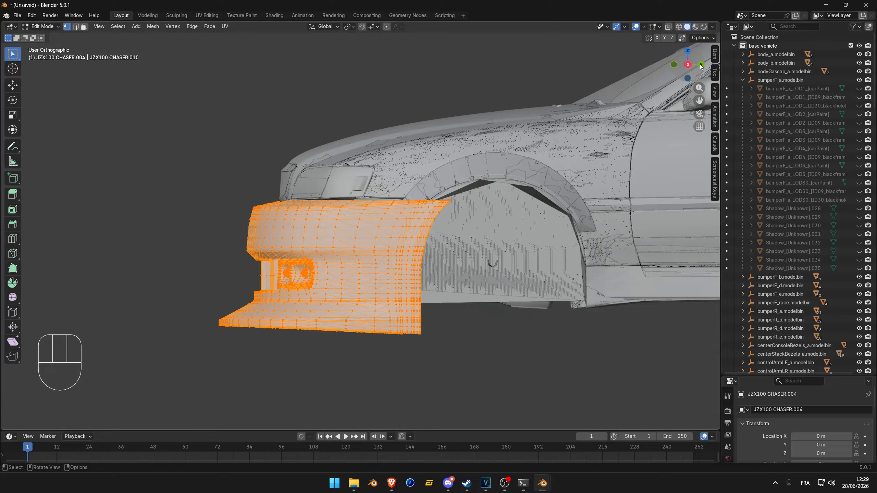
click(687, 77)
click(674, 62)
click(687, 51)
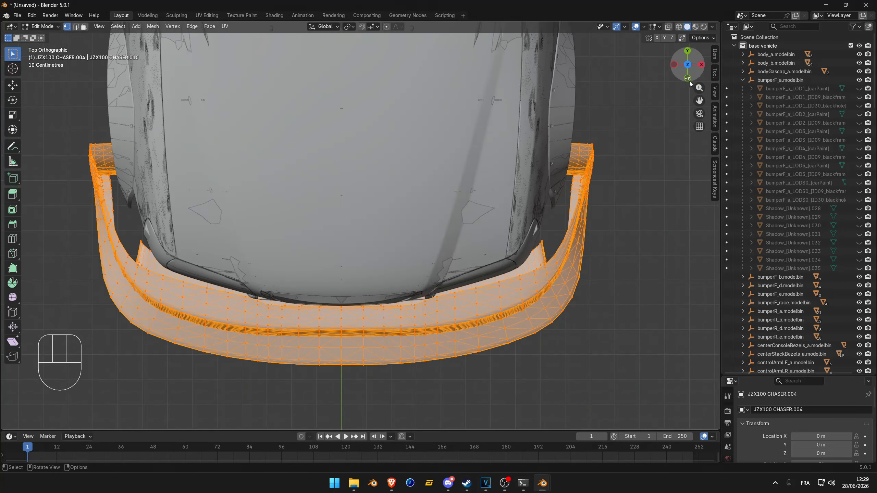
alt+middle_drag(442, 227, 631, 167)
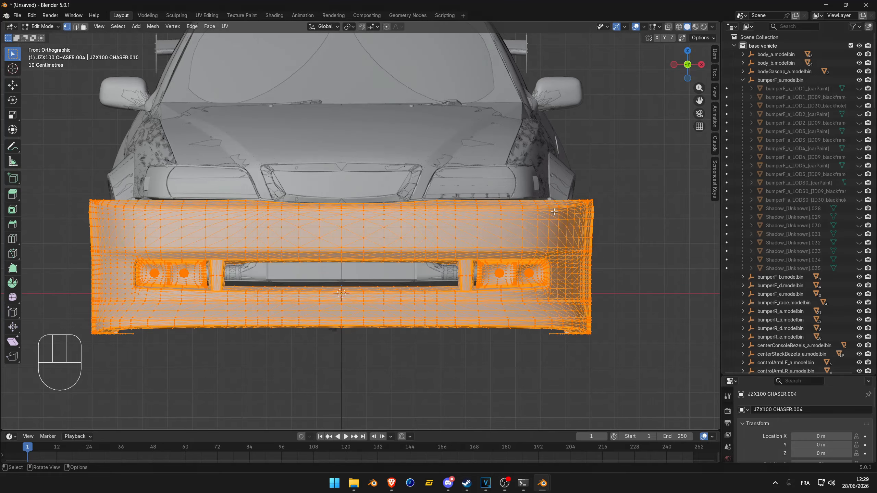
shift+middle_drag(394, 197, 484, 200)
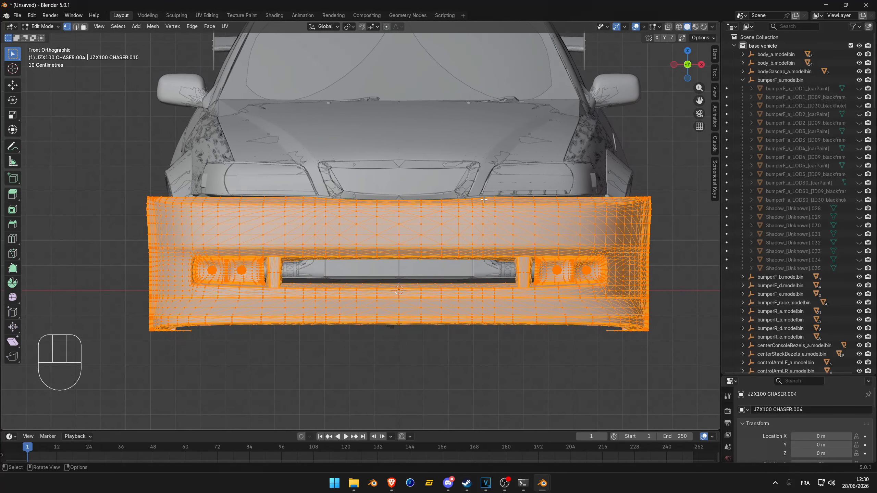
scroll(484, 200, up, 1)
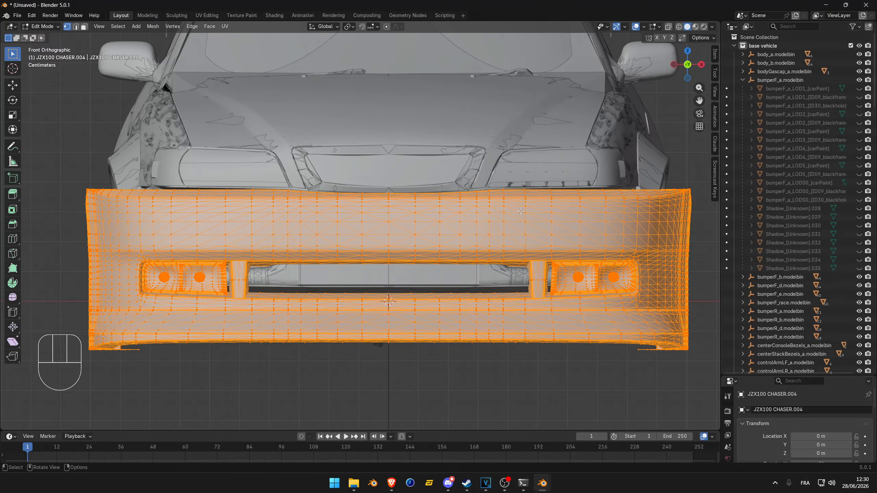
key(ctrl+space)
key(shift)
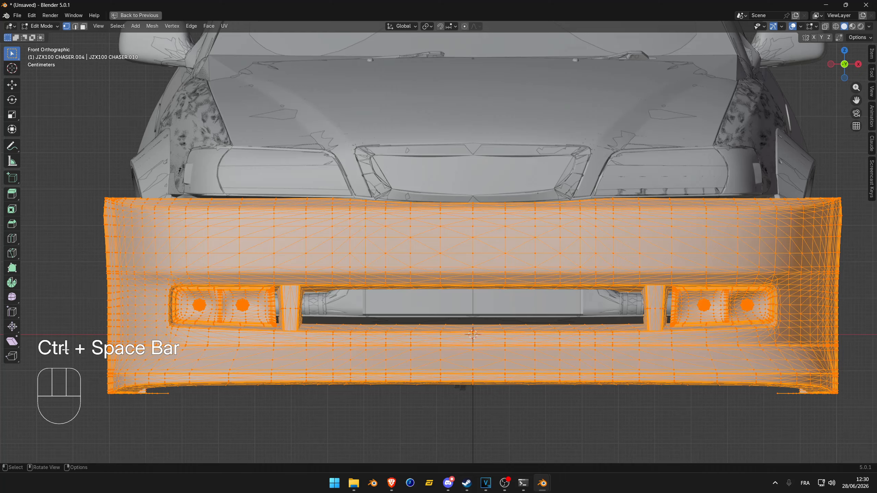
shift+middle_drag(219, 308, 183, 310)
key(ctrl+space)
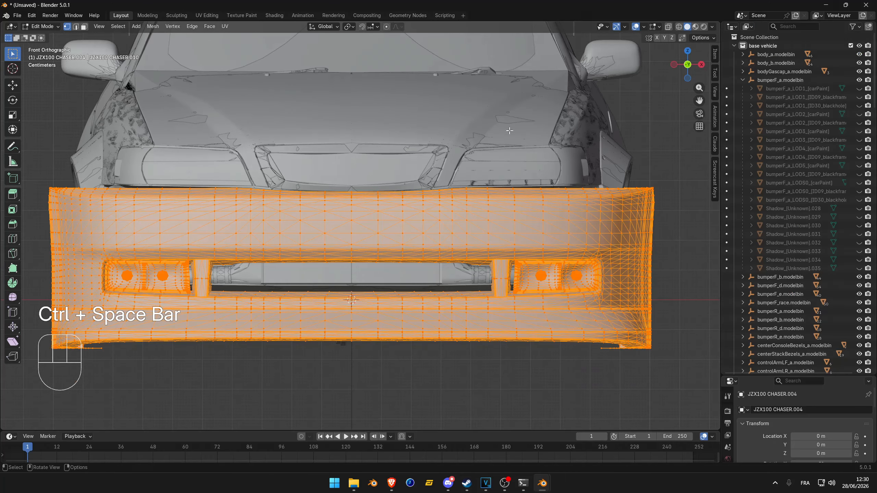
Maximise the viewport and examine how the bumper's centre line aligns with the grille and hood centre, from front and underneath.
shift+middle_drag(478, 212, 526, 222)
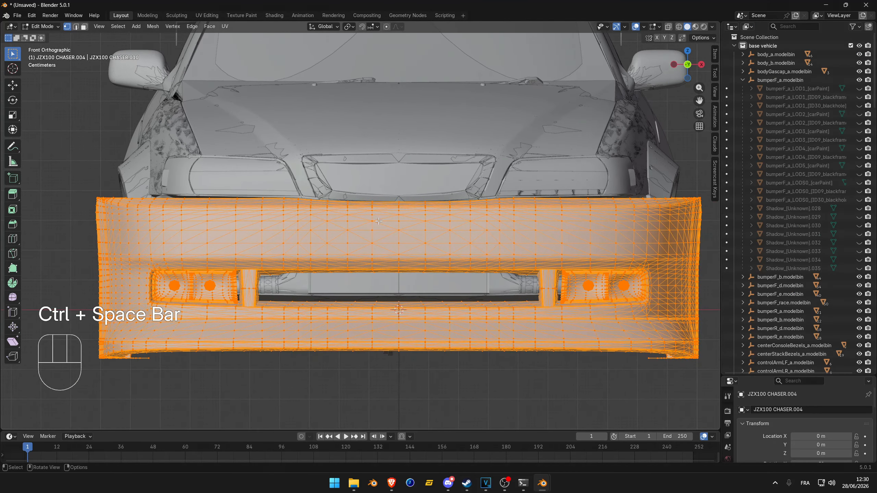
key(ctrl+space)
shift+middle_drag(471, 238, 507, 275)
scroll(407, 238, up, 20)
scroll(407, 238, down, 18)
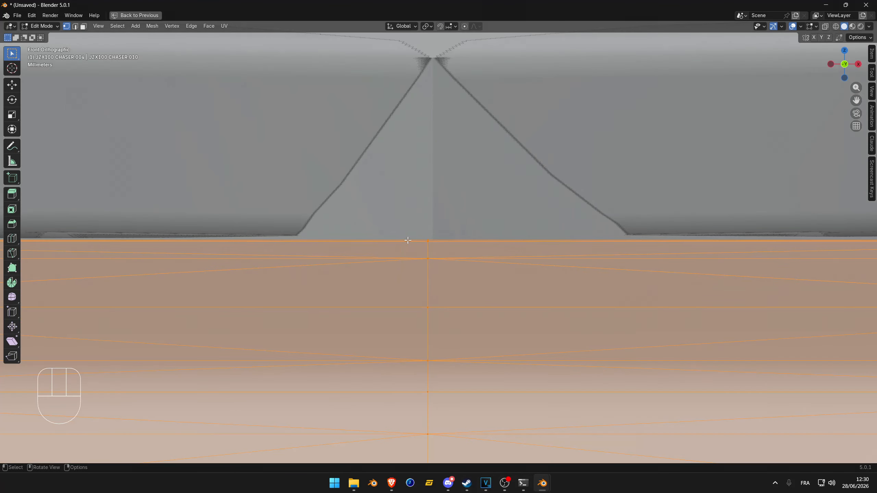
scroll(444, 250, up, 6)
scroll(440, 238, up, 3)
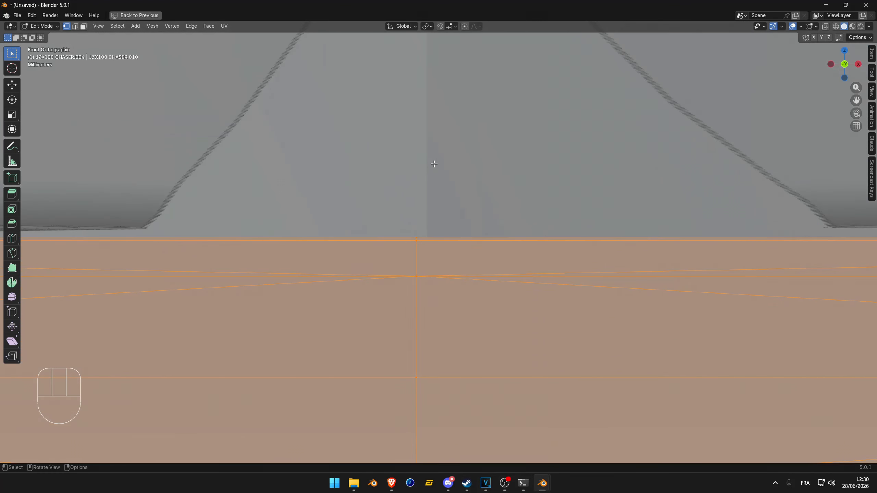
scroll(435, 173, down, 3)
scroll(441, 184, down, 14)
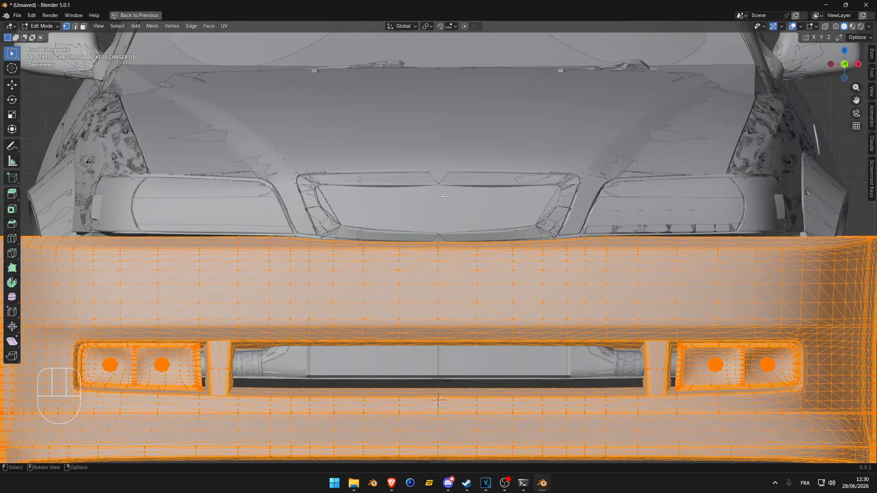
shift+middle_drag(437, 331, 415, 201)
scroll(415, 214, up, 6)
shift+middle_drag(409, 284, 466, 245)
scroll(466, 244, up, 12)
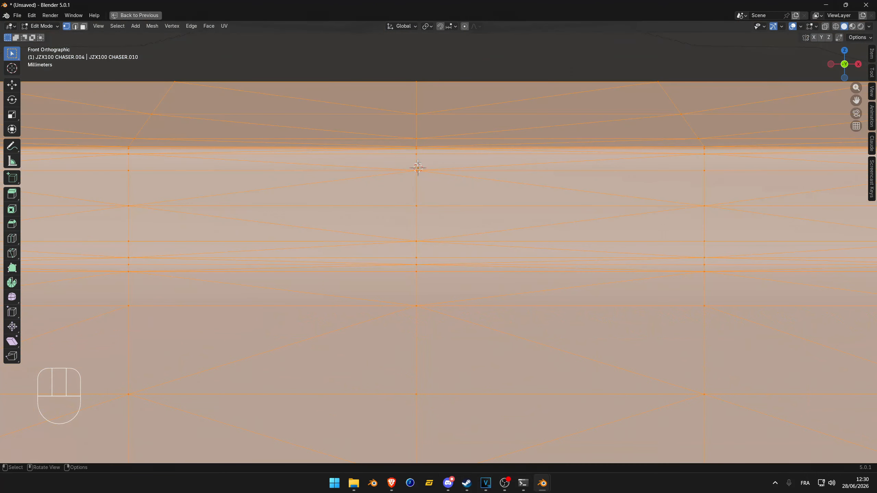
shift+middle_drag(404, 148, 434, 292)
scroll(432, 270, up, 5)
shift+middle_drag(395, 124, 405, 257)
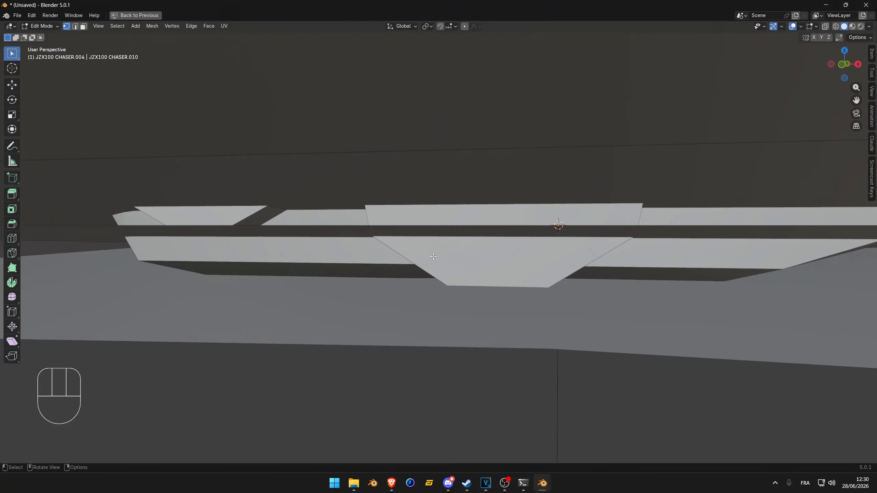
scroll(505, 269, down, 4)
scroll(505, 270, down, 8)
middle_drag(505, 269, 486, 262)
Try repositioning the 3D cursor freely and snapping the bumper's vertices to the grid, and undo the snap.
shift+right_click(632, 204)
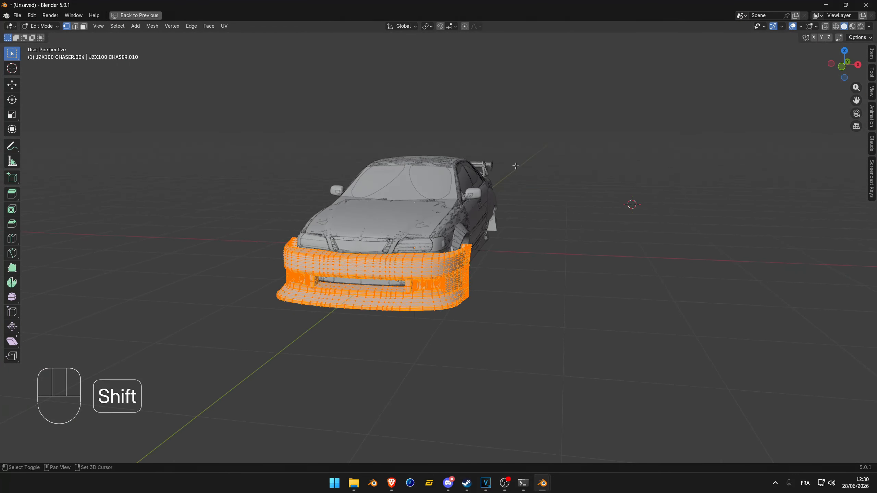
shift+right_drag(431, 110, 626, 128)
shift+right_drag(483, 104, 449, 98)
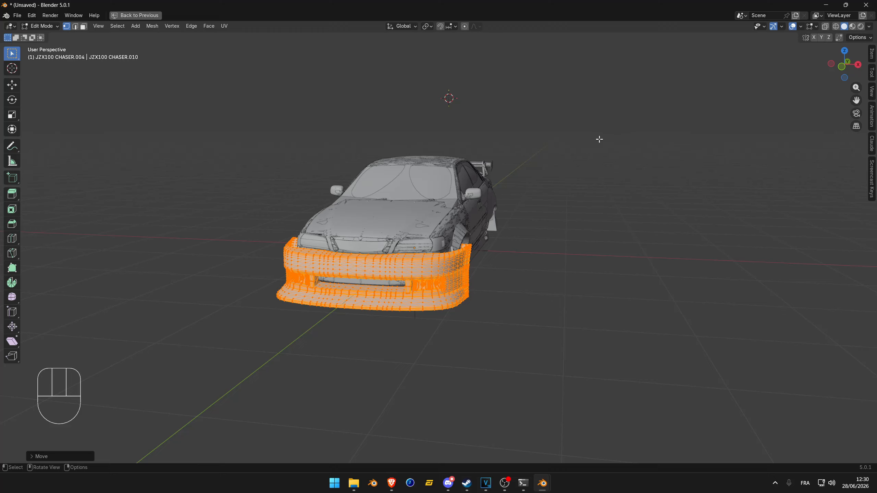
key(shift+s)
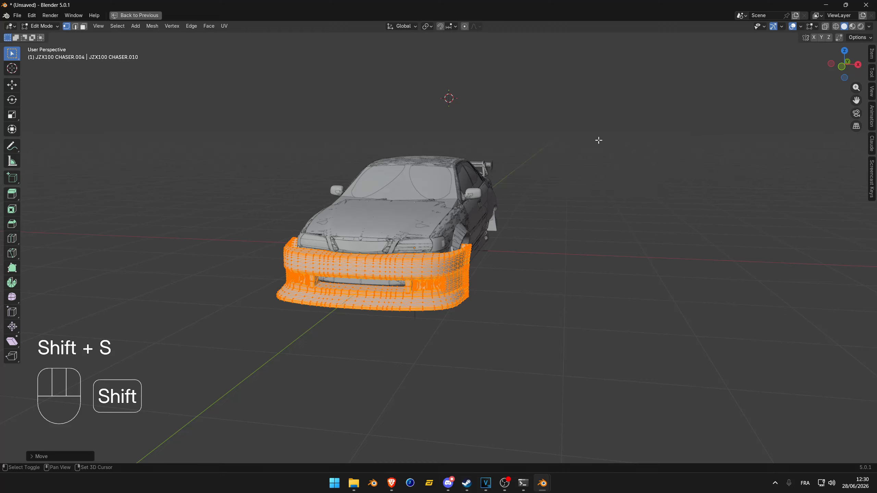
key(shift+s)
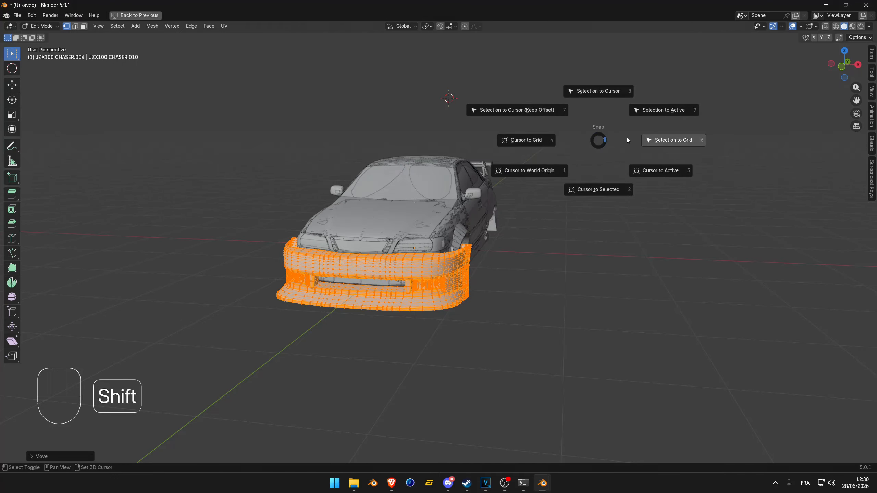
click(674, 138)
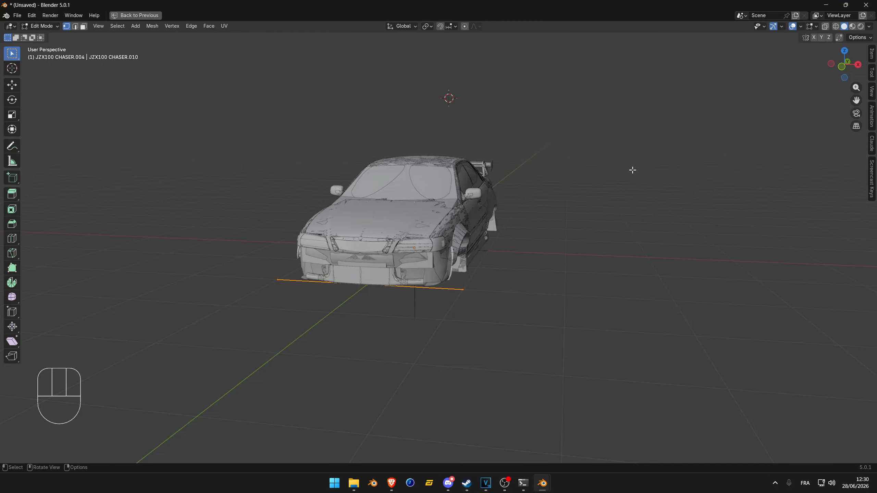
middle_drag(492, 289, 395, 227)
middle_drag(497, 218, 460, 310)
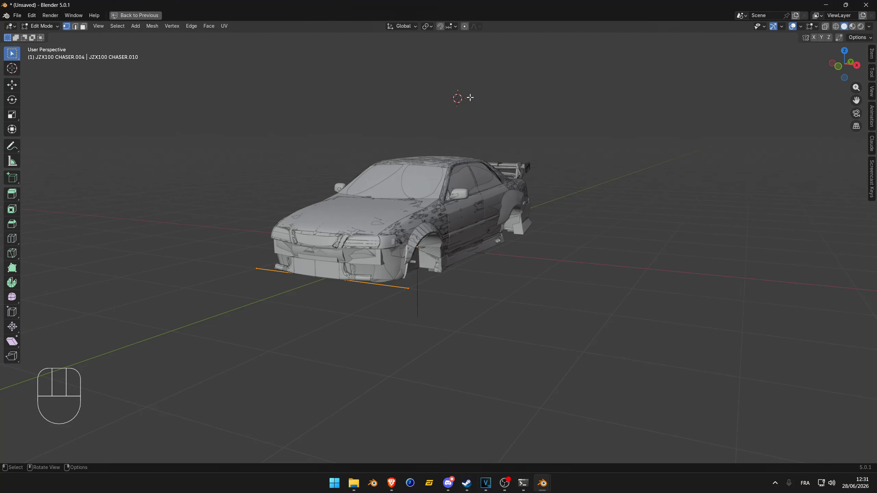
key(ctrl+z)
key(Tab)
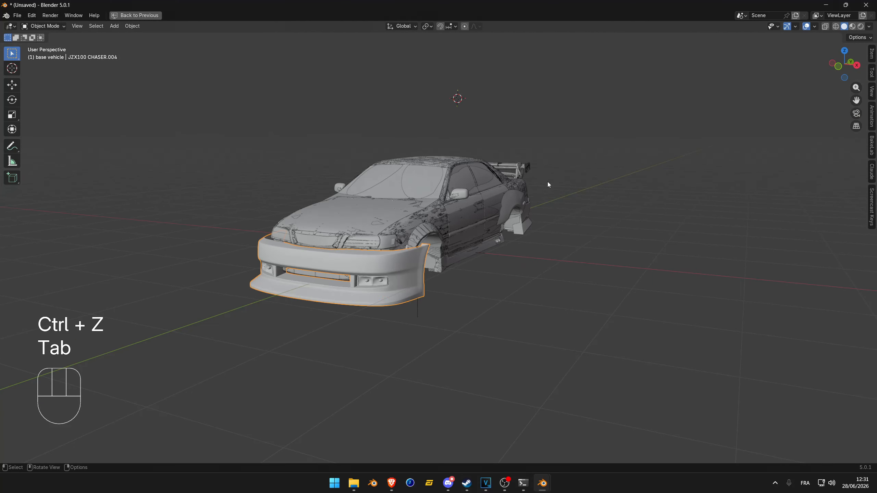
shift+right_drag(630, 111, 585, 112)
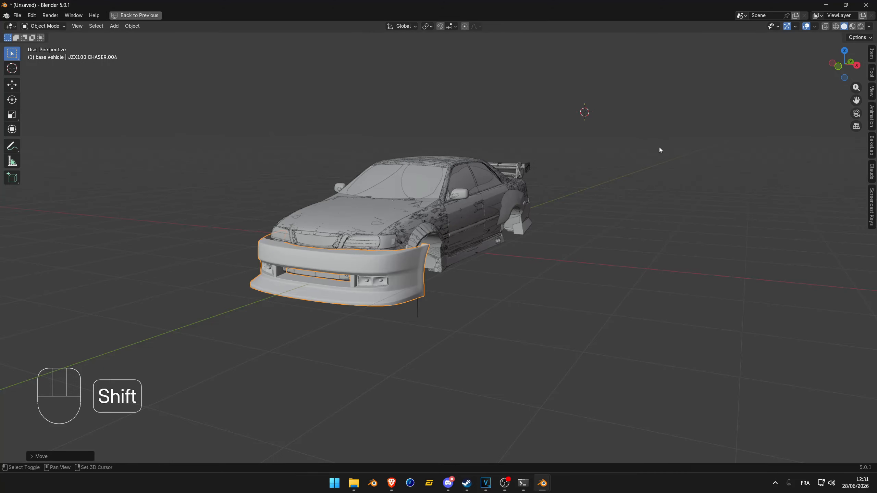
key(shift+s)
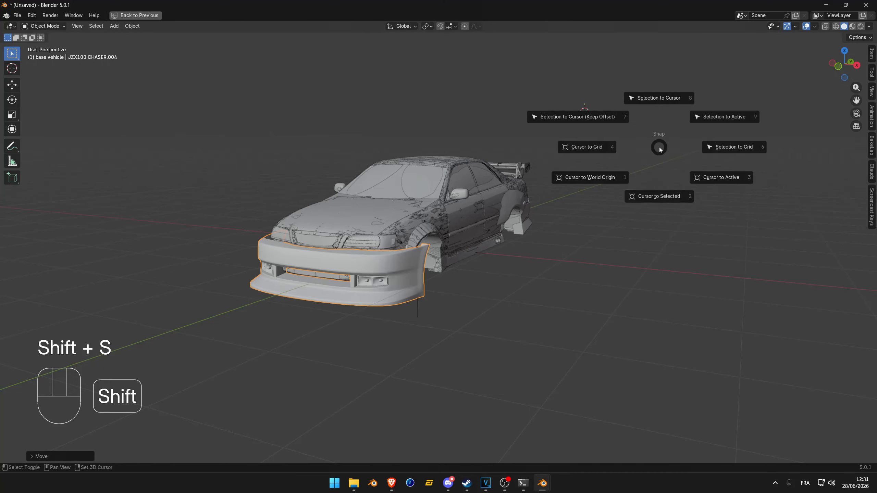
key(Escape)
key(Tab)
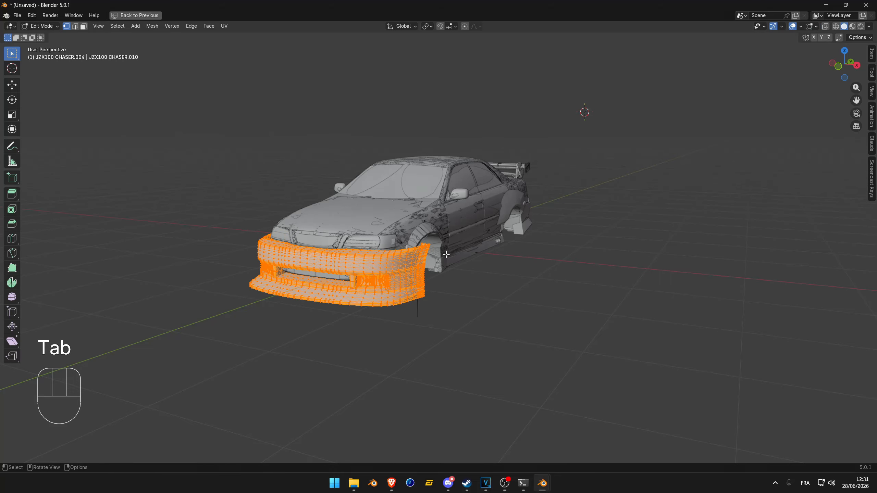
key(Tab)
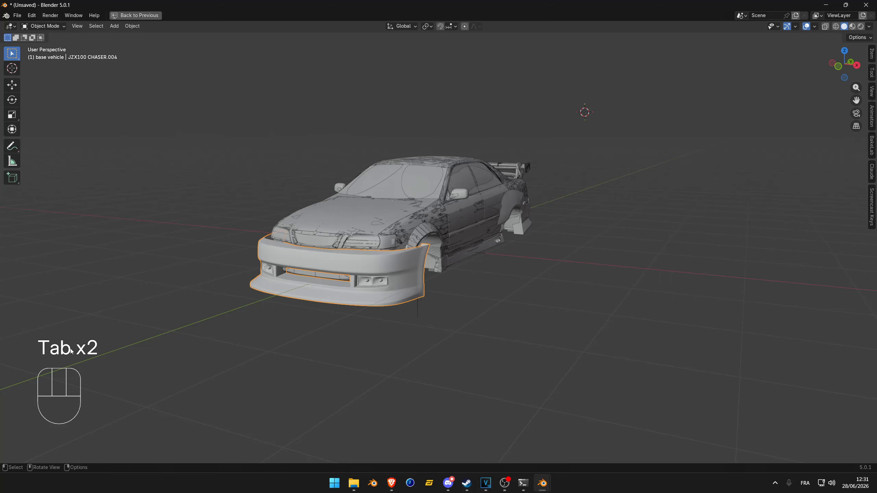
key(Tab)
middle_drag(429, 220, 413, 112)
Switch to Object Mode and snap the 3D cursor to the world origin.
key(Tab)
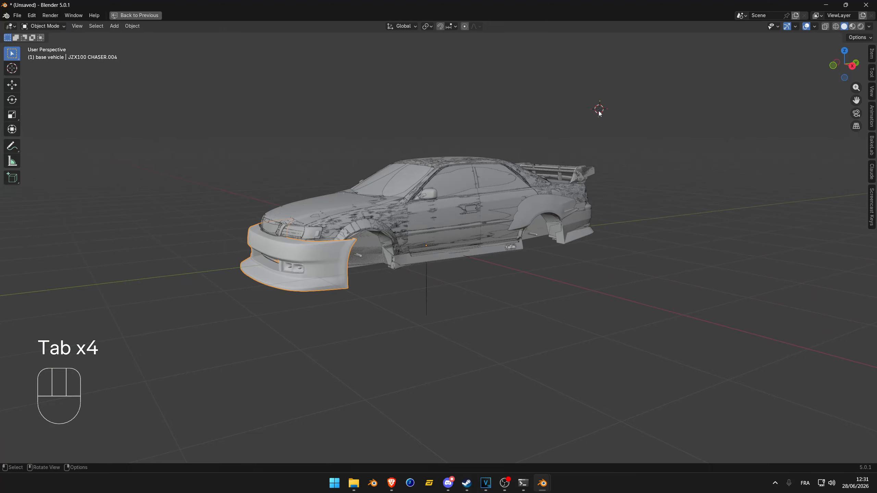
shift+right_drag(620, 134, 652, 156)
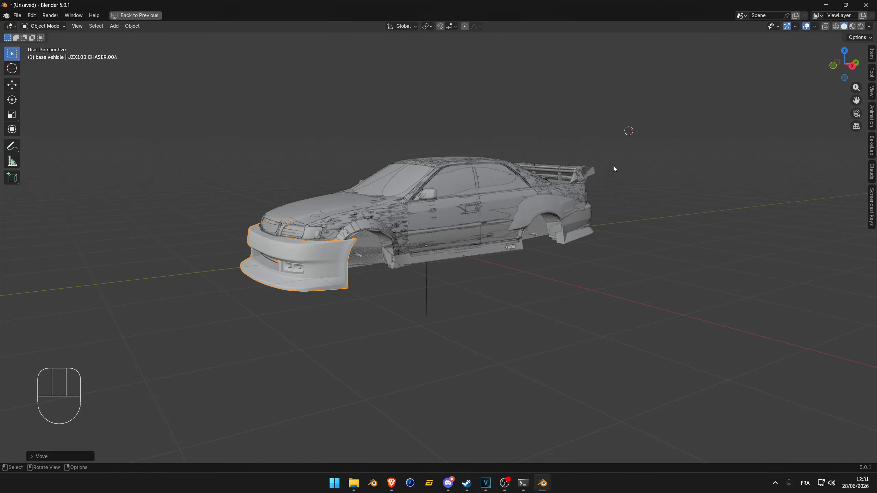
key(shift+s)
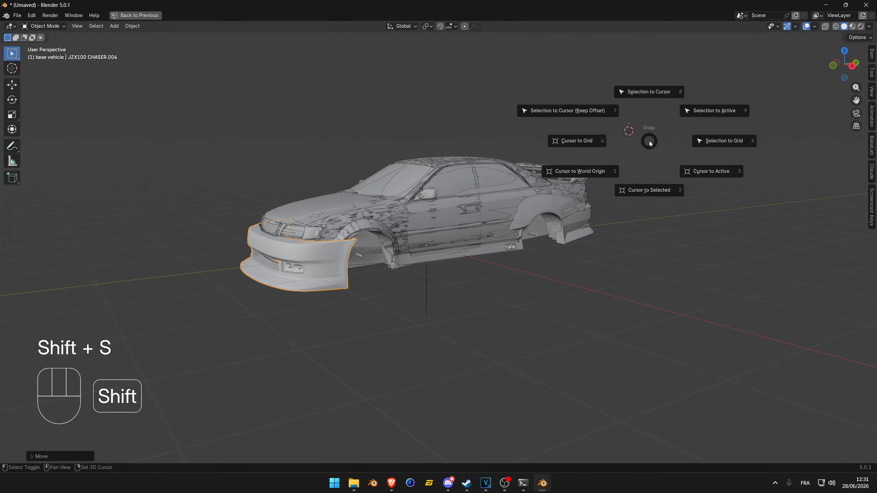
click(591, 171)
Inspect the bumper's centre edge against the 3D cursor at the origin in front orthographic view, with the mesh in Edit Mode.
middle_drag(417, 253, 501, 221)
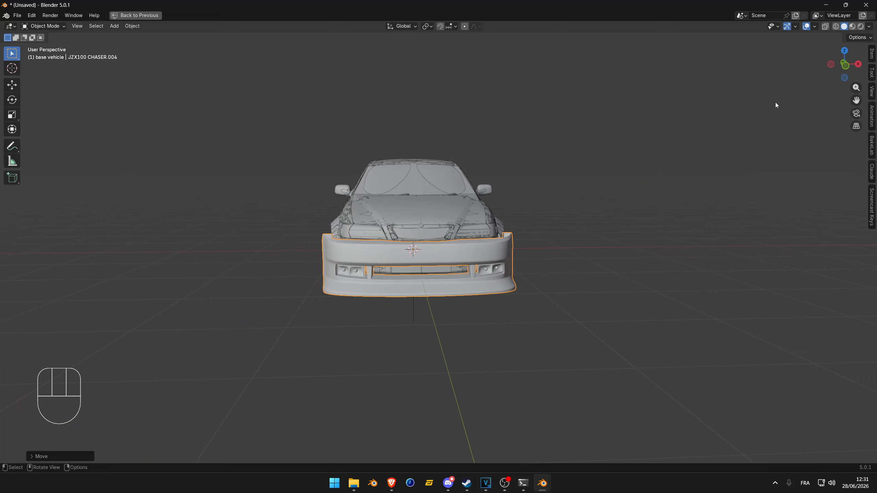
click(843, 65)
scroll(453, 280, up, 8)
key(Tab)
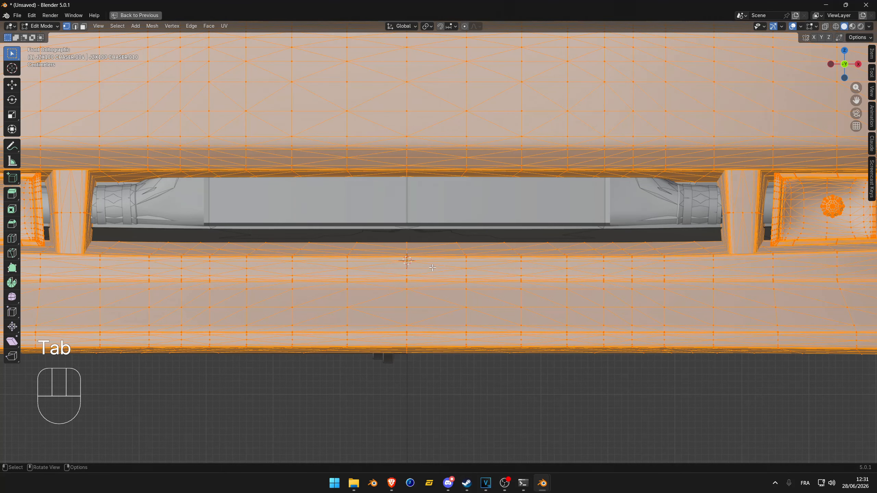
scroll(469, 198, up, 6)
shift+middle_drag(432, 268, 458, 326)
scroll(458, 327, up, 6)
scroll(436, 230, up, 5)
shift+middle_drag(434, 178, 445, 251)
scroll(436, 230, up, 4)
scroll(450, 252, up, 10)
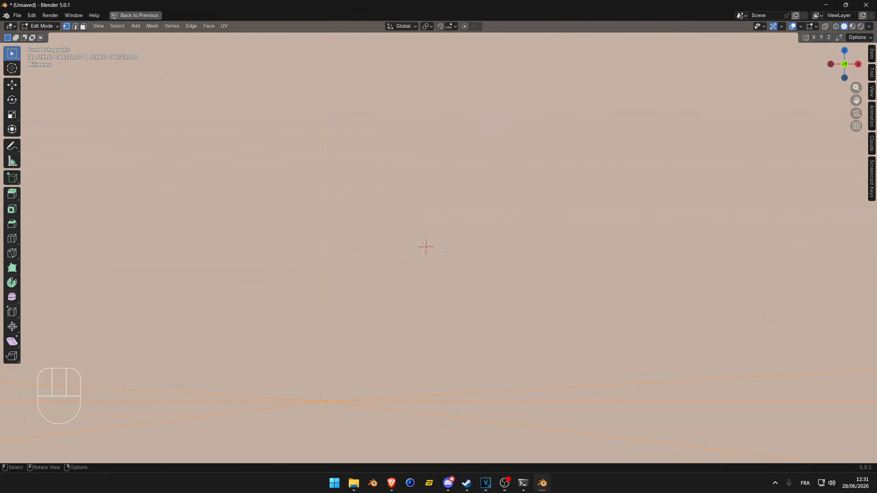
scroll(435, 243, down, 4)
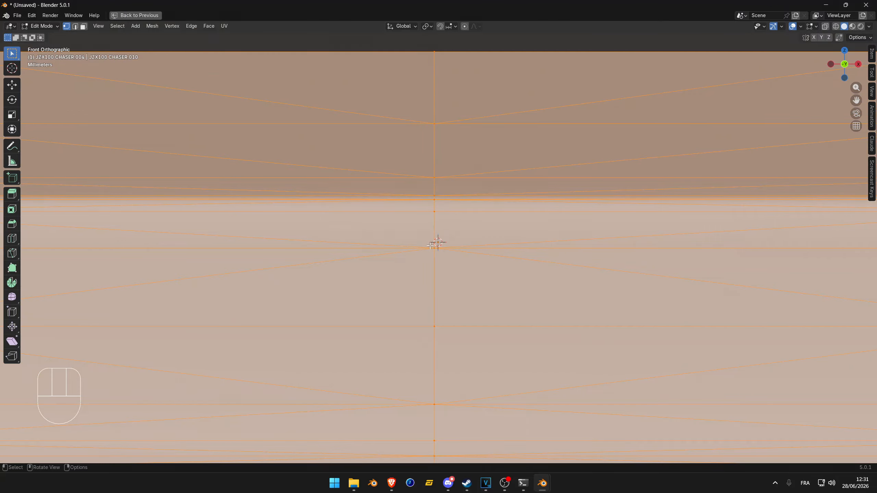
scroll(437, 243, up, 5)
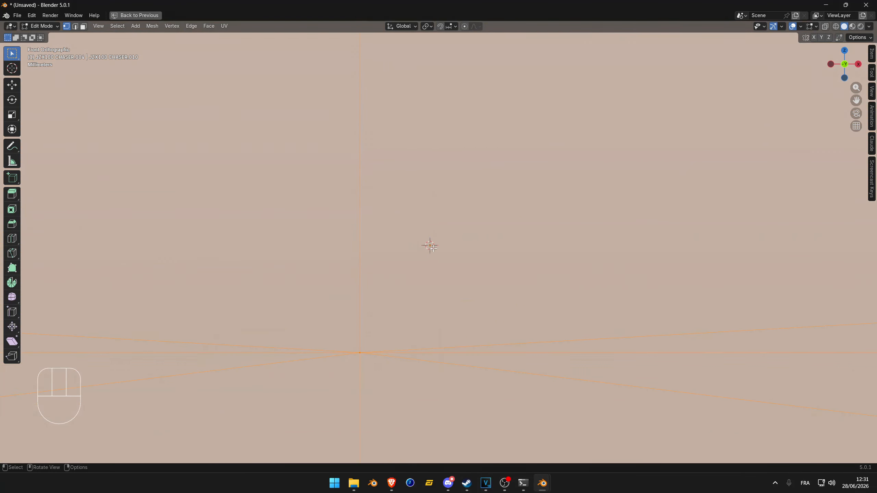
scroll(412, 261, up, 2)
Compare the bumper's centre edge with the 3D cursor in wireframe and solid shading, and leave the viewport in wireframe.
key(z)
key(z)
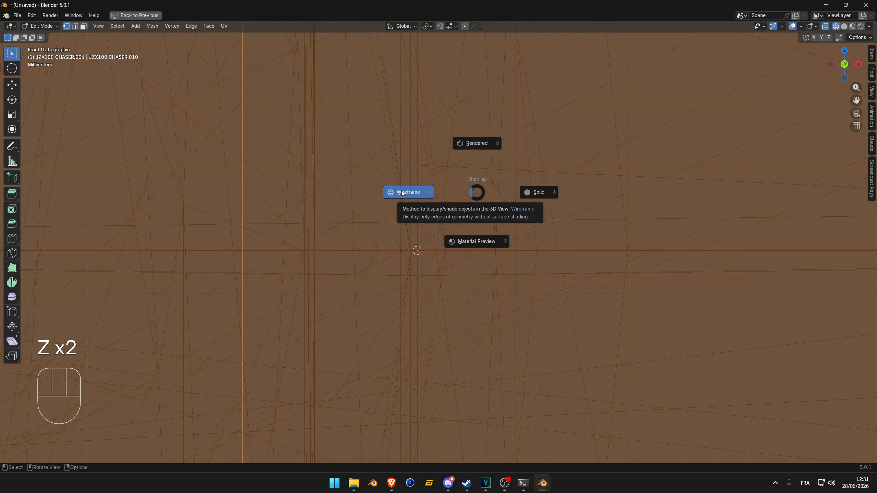
click(492, 201)
scroll(492, 201, down, 8)
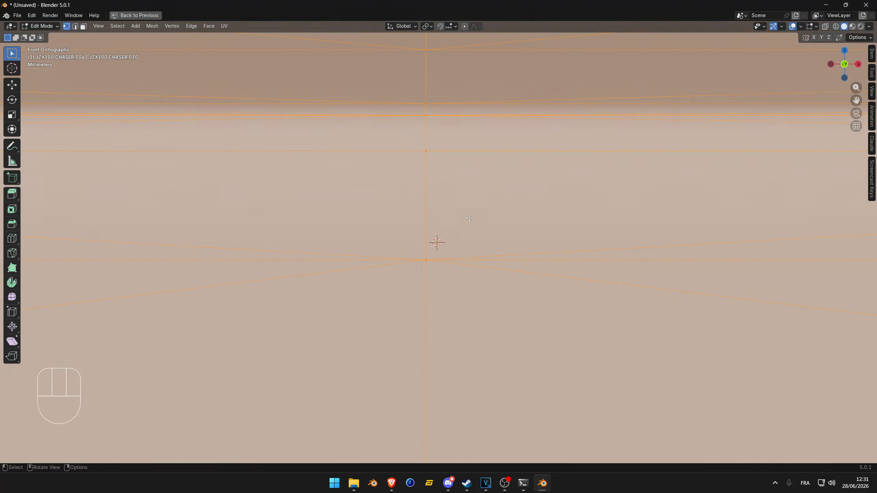
key(z)
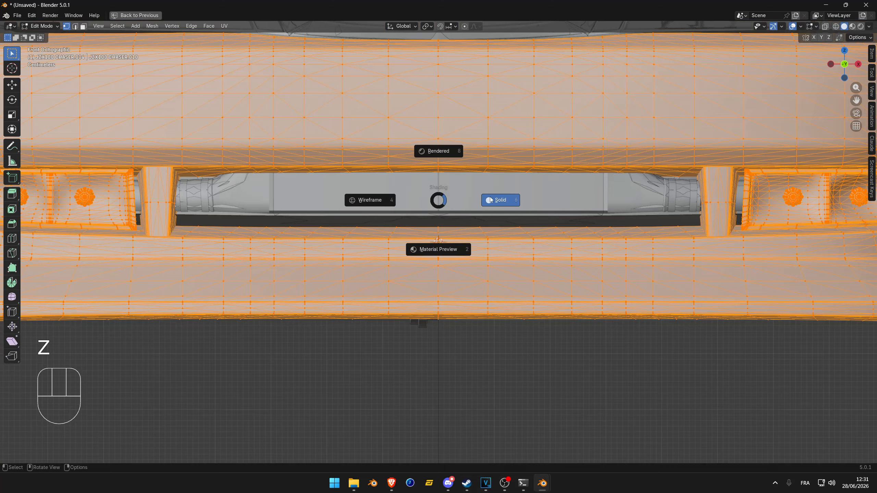
key(z)
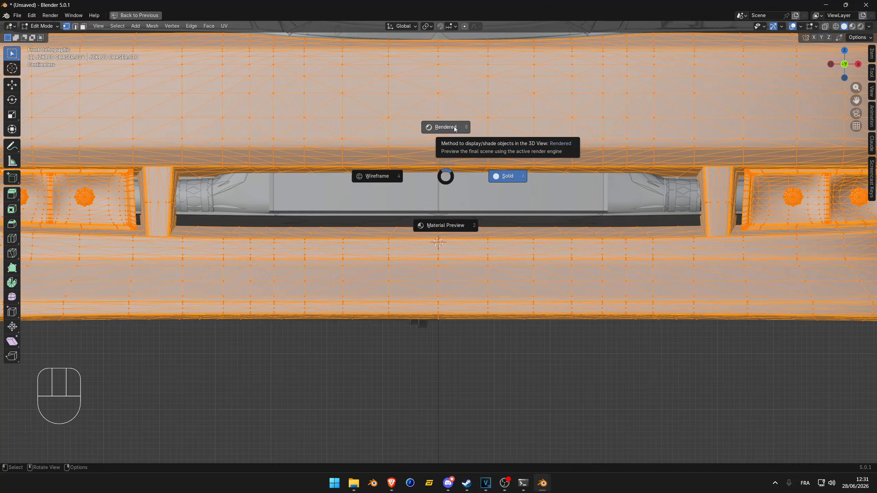
click(393, 181)
Examine the wireframe bumper mesh and its fit against the body from angled perspective views.
scroll(420, 205, down, 6)
mouse_move(485, 248)
middle_down()
mouse_move(419, 260)
mouse_move(490, 259)
mouse_move(481, 238)
mouse_move(500, 250)
middle_up()
scroll(491, 257, down, 4)
key(z)
scroll(498, 247, up, 5)
middle_drag(490, 225, 496, 230)
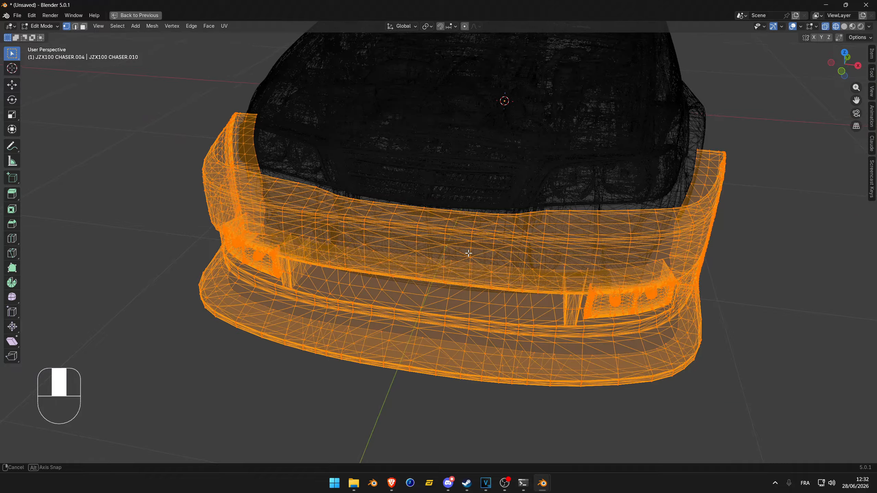
middle_drag(468, 251, 472, 210)
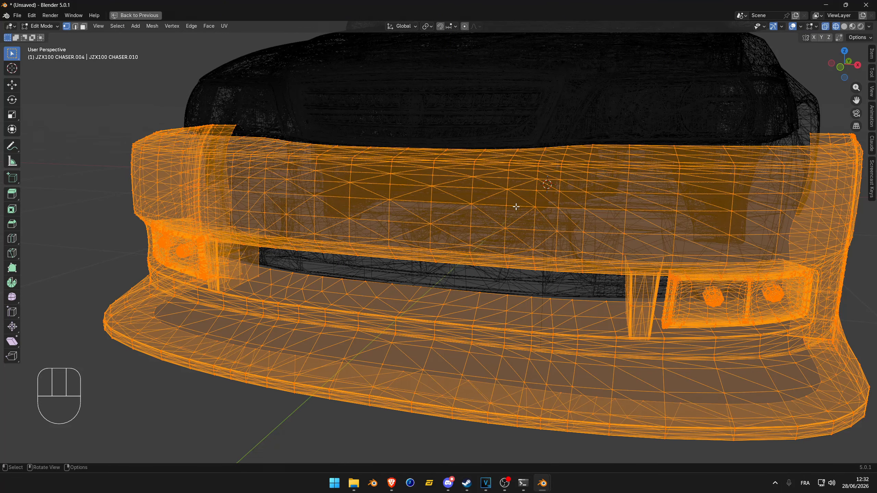
scroll(509, 201, up, 10)
Check the sideways offset between the bumper's centre edge and the 3D cursor up close in front wireframe view.
key(z)
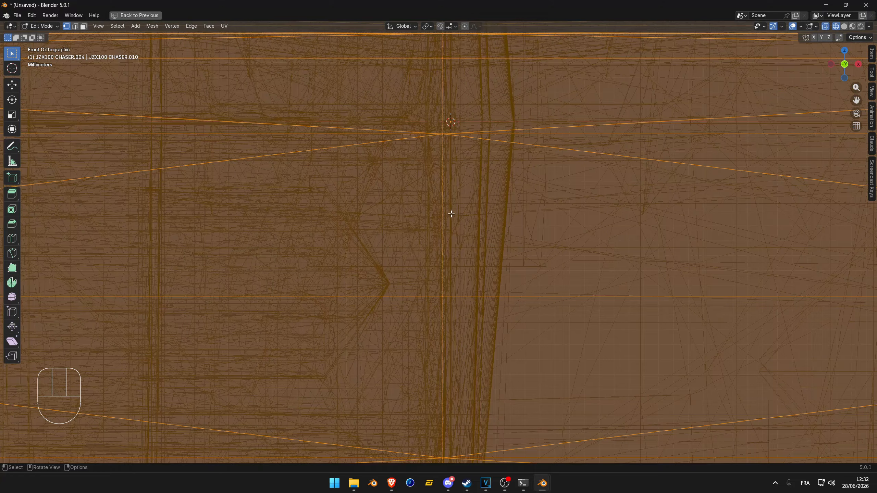
shift+middle_drag(457, 269, 437, 270)
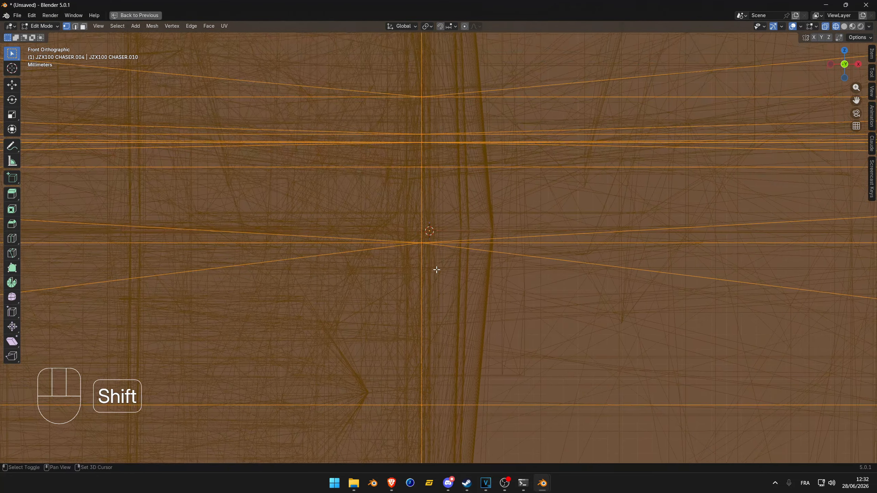
scroll(437, 266, up, 6)
mouse_move(437, 225)
shift+middle_down()
mouse_move(463, 254)
mouse_move(438, 241)
shift+middle_up()
scroll(457, 245, up, 5)
scroll(449, 245, up, 6)
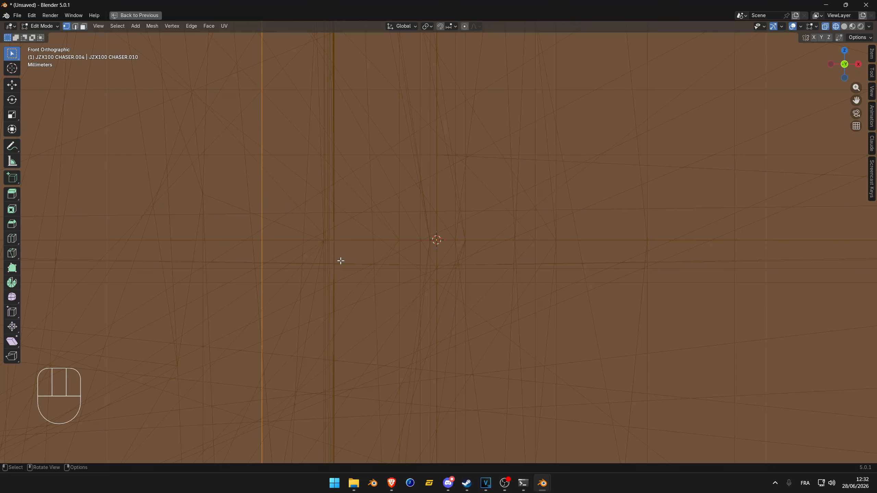
scroll(341, 261, down, 20)
key(z)
click(491, 241)
key(g)
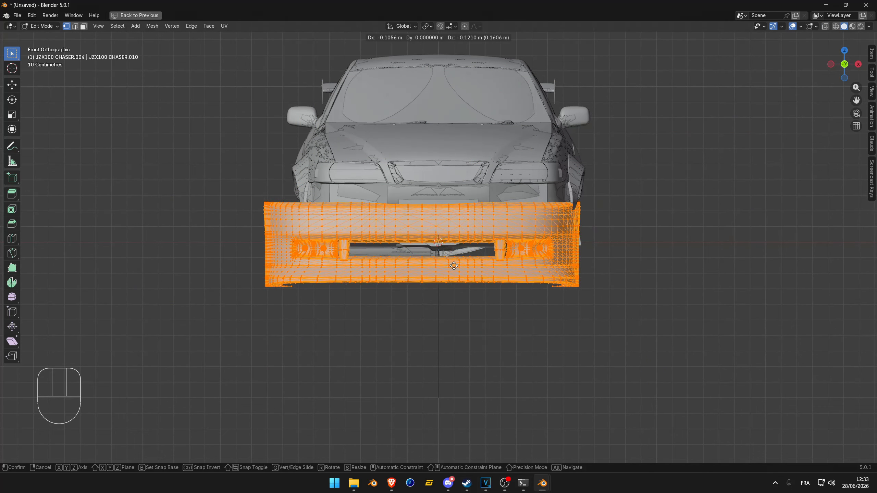
right_click(453, 266)
key(g)
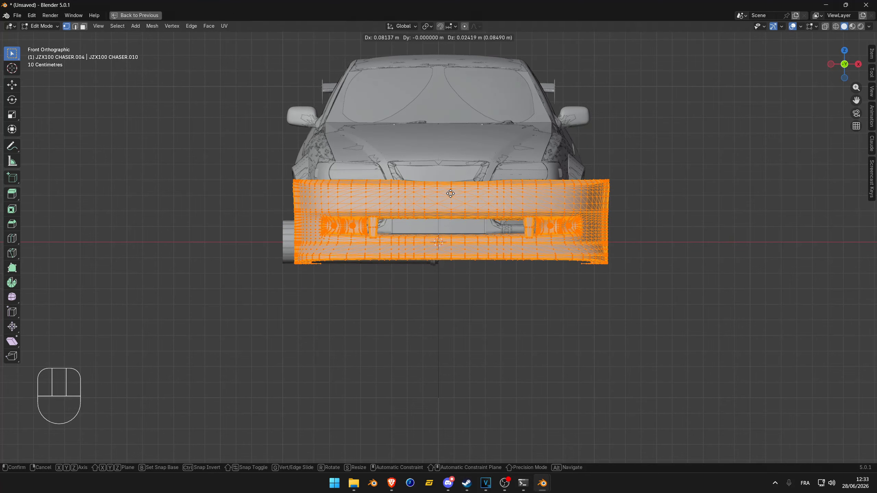
right_click(467, 214)
Check the bumper's centre edge against the 3D cursor up close in wireframe shading from the front.
scroll(486, 251, up, 11)
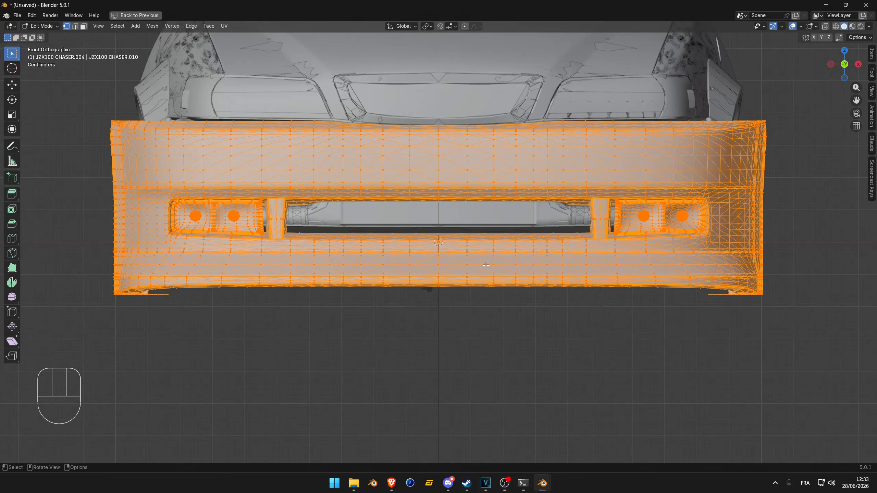
key(z)
click(376, 248)
scroll(440, 248, up, 8)
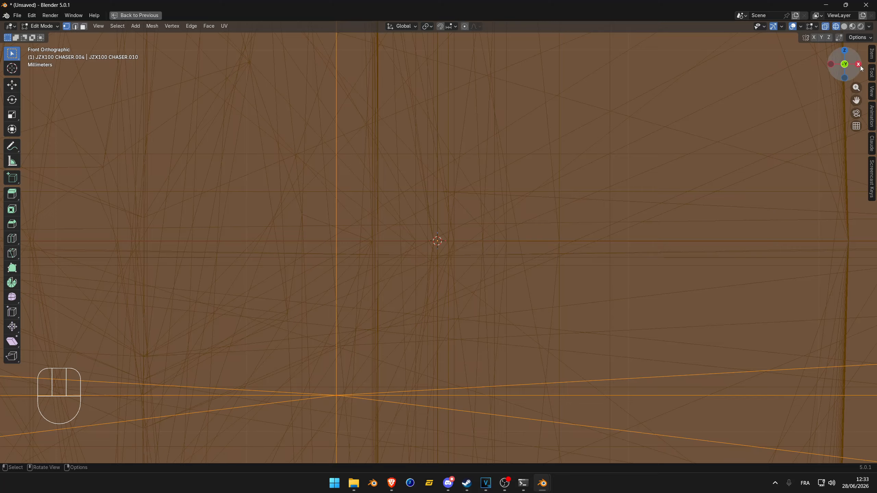
scroll(466, 255, down, 15)
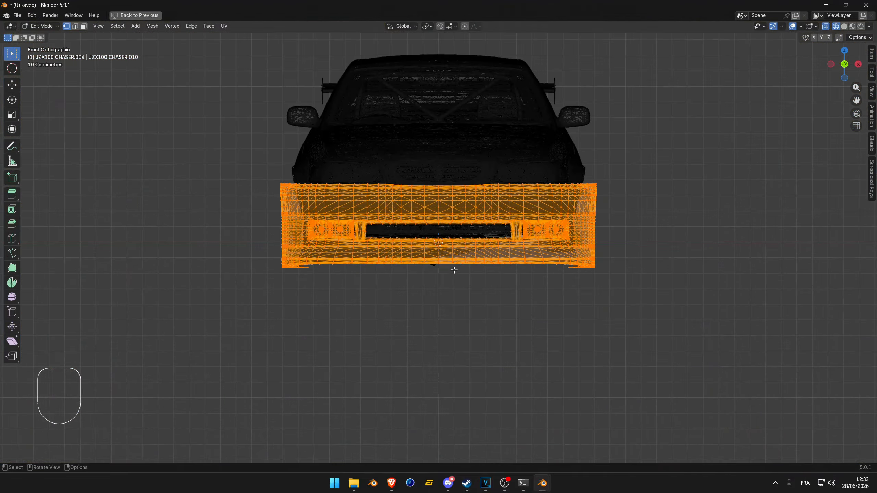
middle_drag(453, 270, 432, 281)
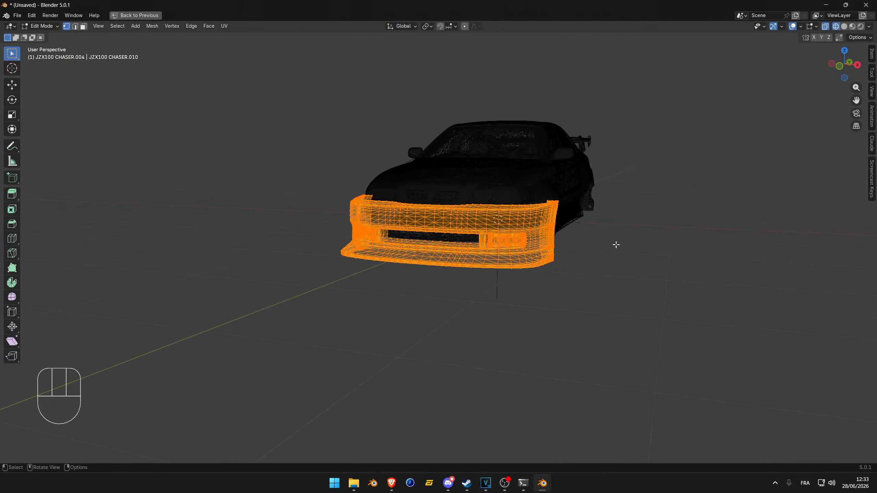
scroll(549, 212, up, 1)
key(z)
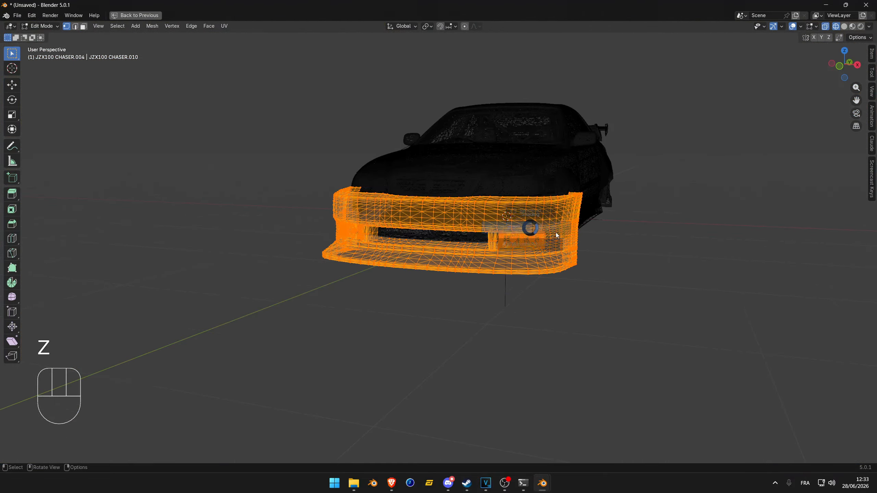
click(555, 235)
middle_drag(556, 235, 622, 255)
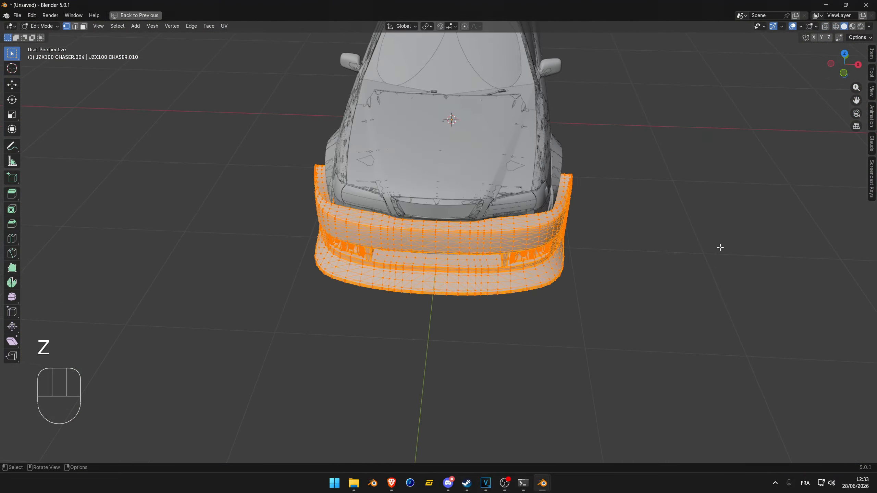
key(s)
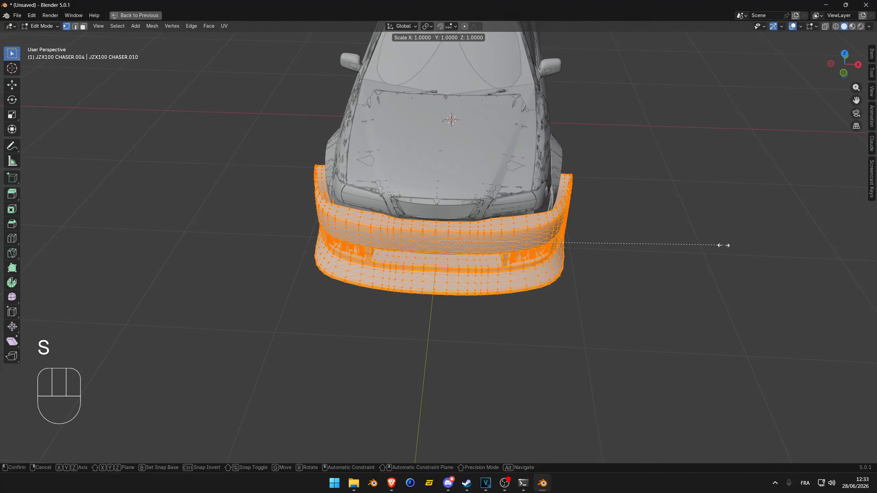
key(x)
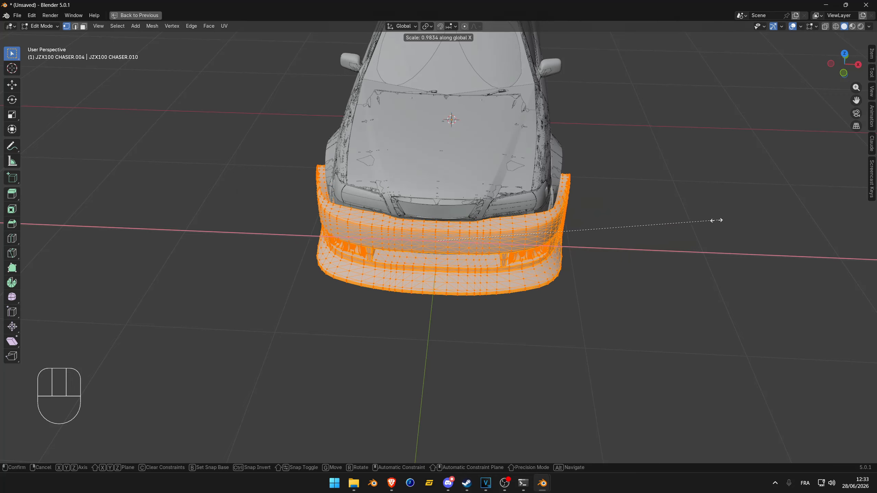
click(683, 221)
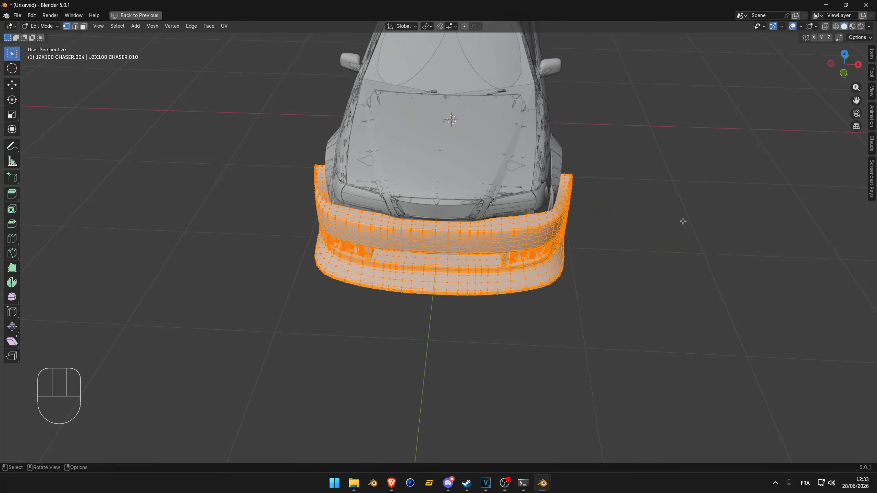
key(s)
key(z)
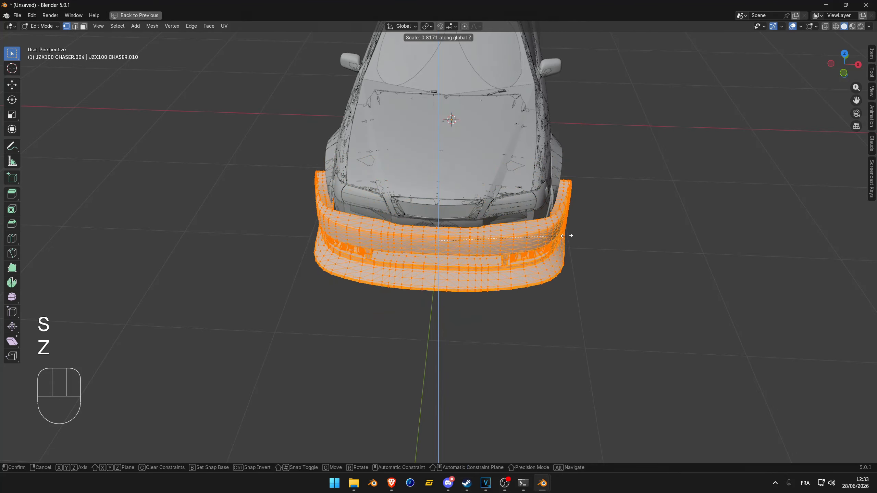
right_click(761, 224)
key(s)
key(y)
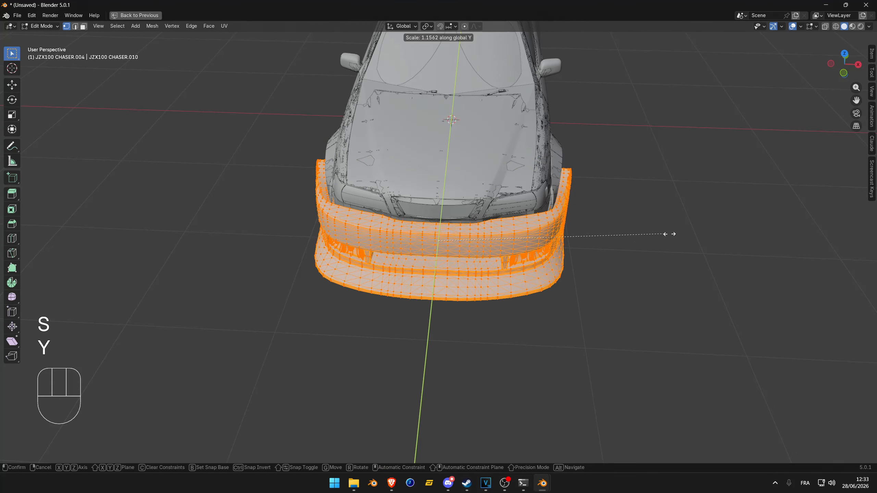
click(752, 290)
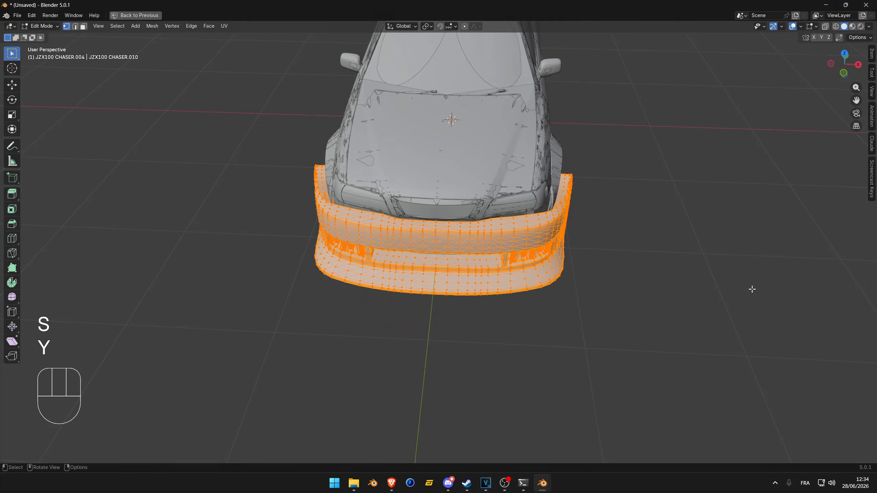
Inspect the gap between the bumper's centre edge and the 3D cursor at millimetre scale in front orthographic wireframe view.
scroll(492, 231, up, 3)
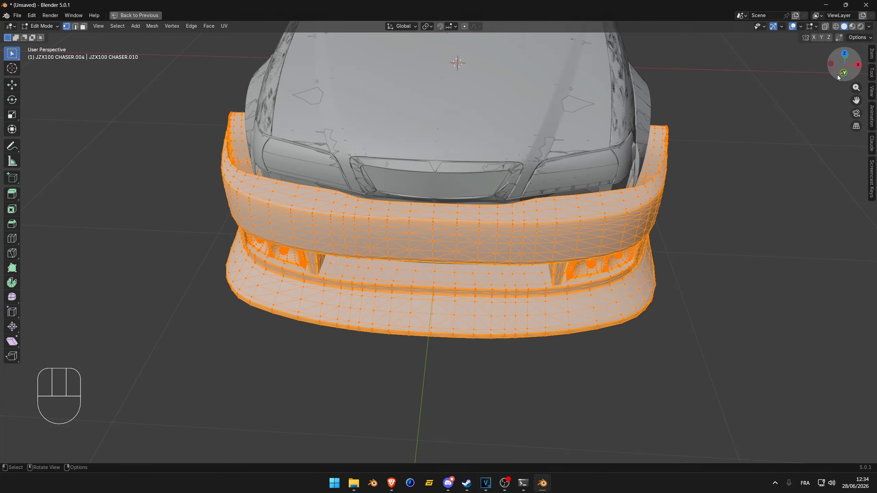
drag(841, 76, 747, 115)
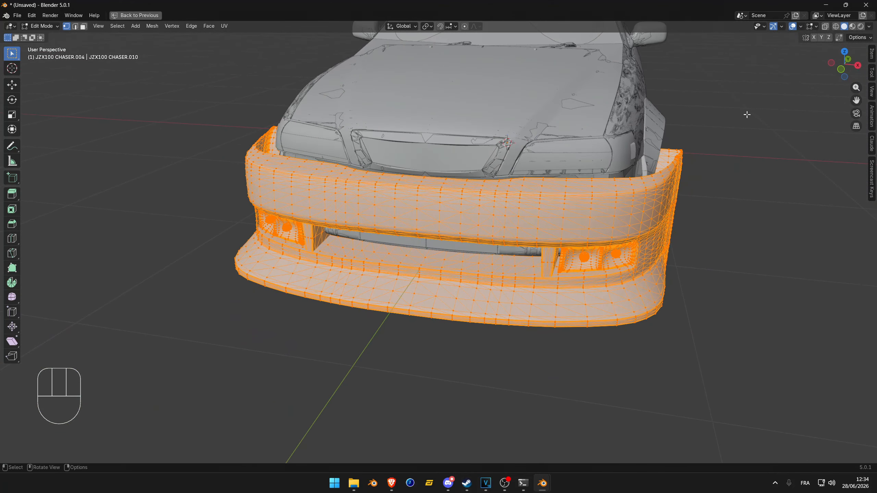
click(840, 70)
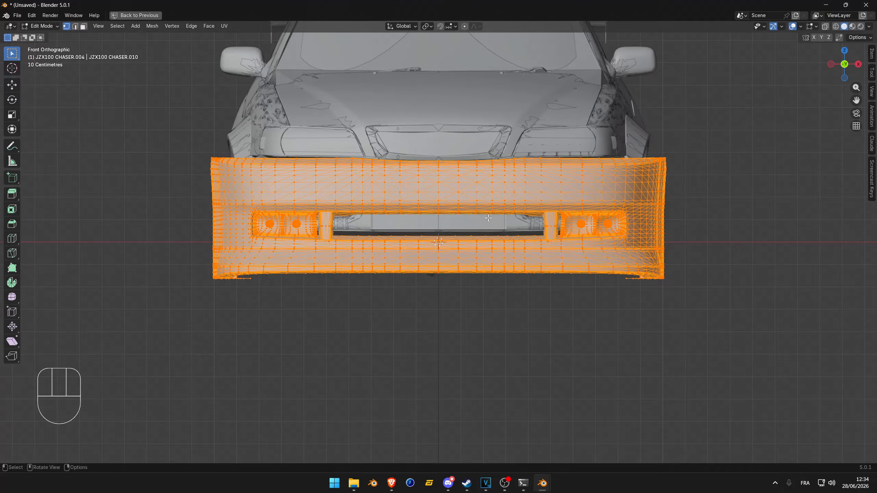
shift+middle_drag(488, 218, 468, 248)
scroll(468, 248, up, 4)
shift+middle_drag(433, 291, 486, 234)
scroll(454, 243, up, 6)
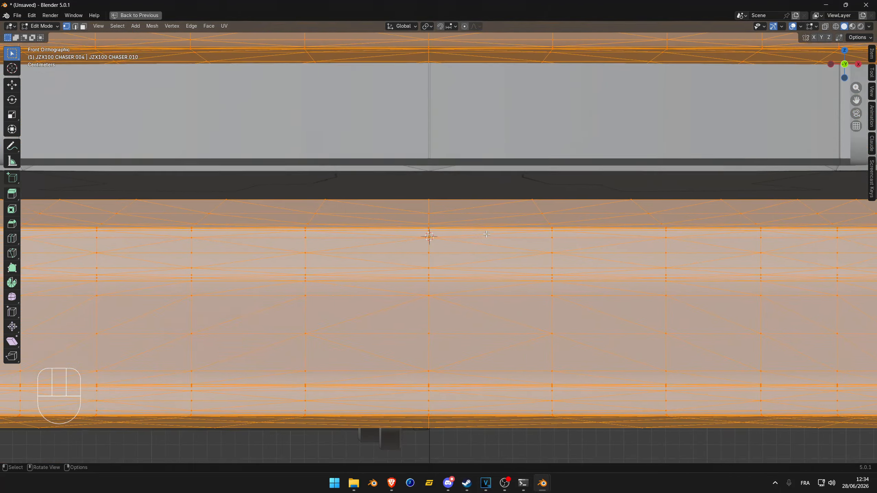
scroll(462, 233, up, 6)
key(z)
click(366, 235)
scroll(388, 214, up, 6)
scroll(456, 260, up, 8)
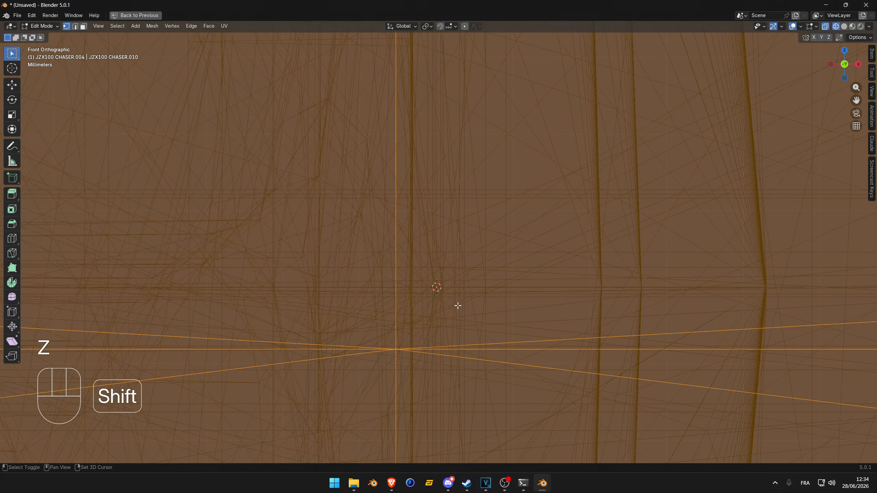
shift+middle_drag(458, 305, 440, 234)
scroll(439, 220, up, 6)
shift+middle_drag(381, 208, 436, 276)
scroll(439, 252, up, 5)
shift+middle_drag(411, 208, 427, 233)
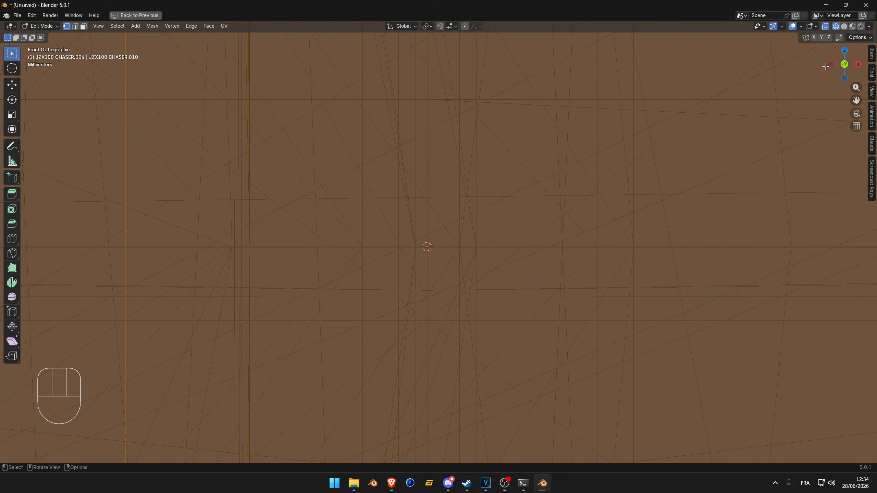
key(g)
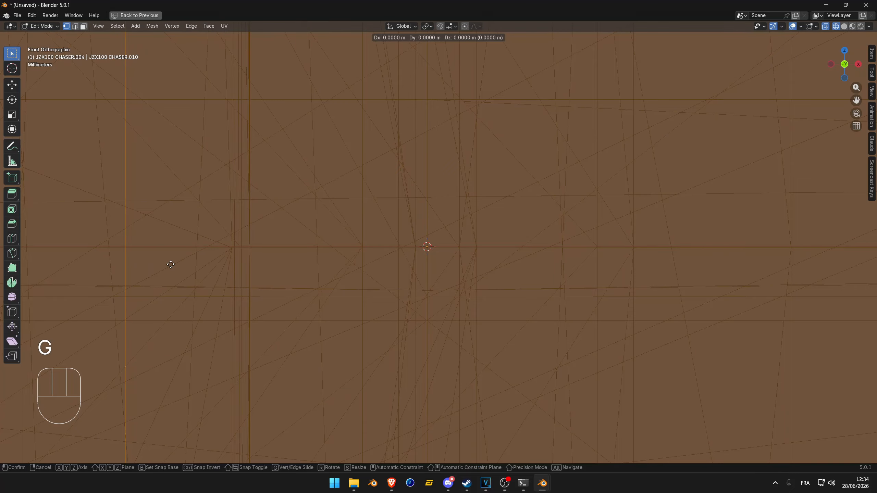
key(x)
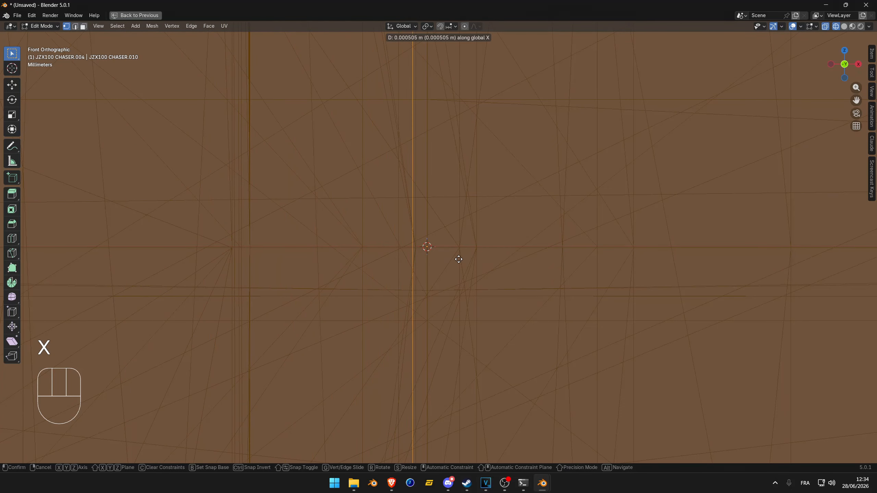
right_click(438, 247)
key(g)
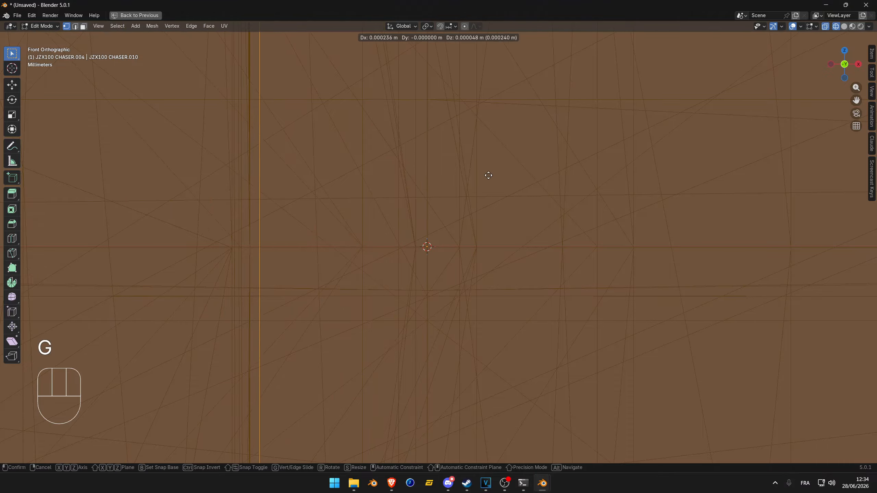
key(x)
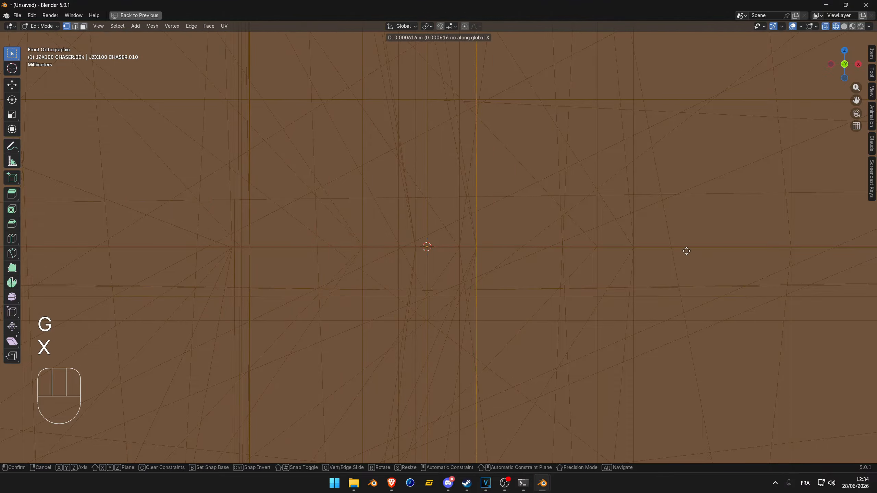
right_click(310, 232)
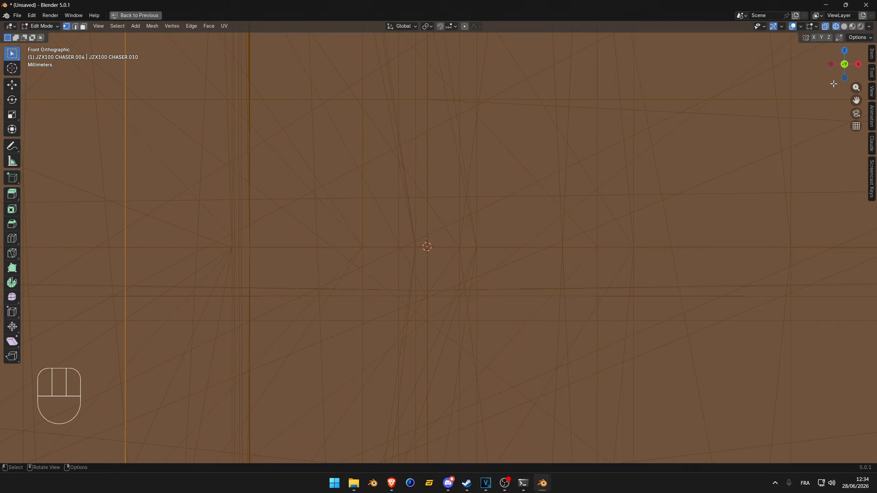
key(g)
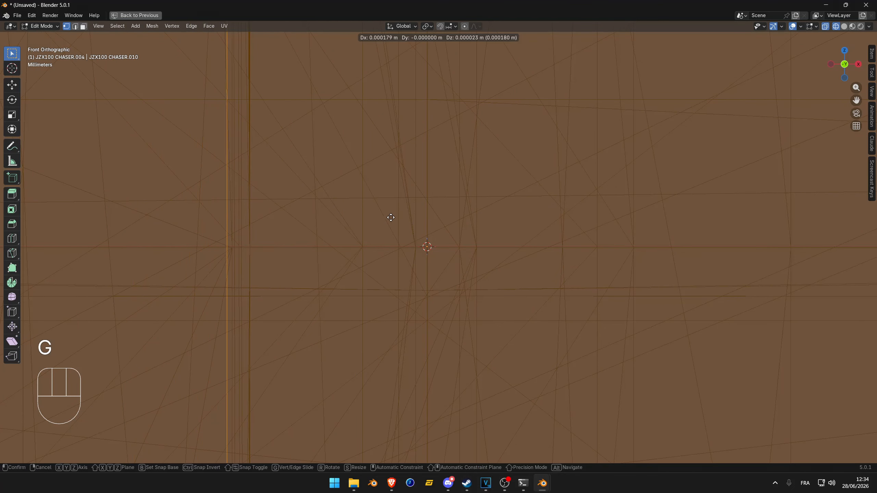
key(x)
right_click(445, 244)
Move the bumper mesh along global X until its centre edge meets the 3D cursor, and refine it by -0.000001 m.
key(g)
key(x)
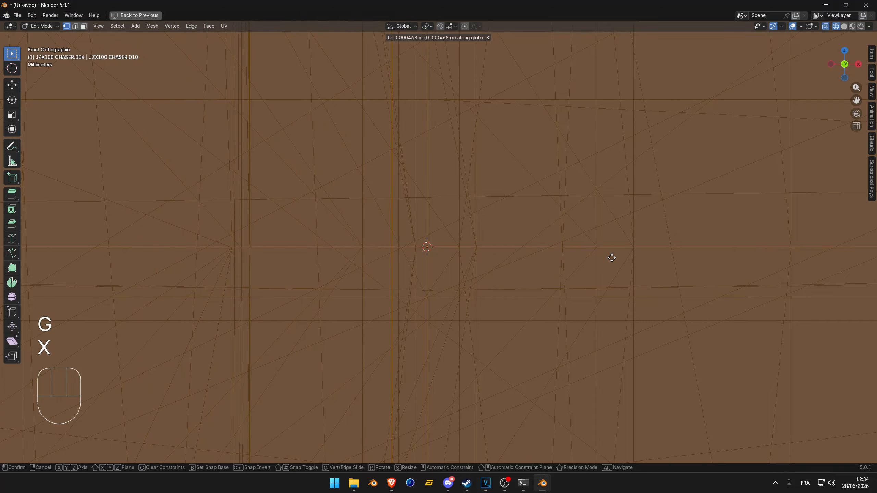
click(647, 257)
scroll(449, 253, up, 1)
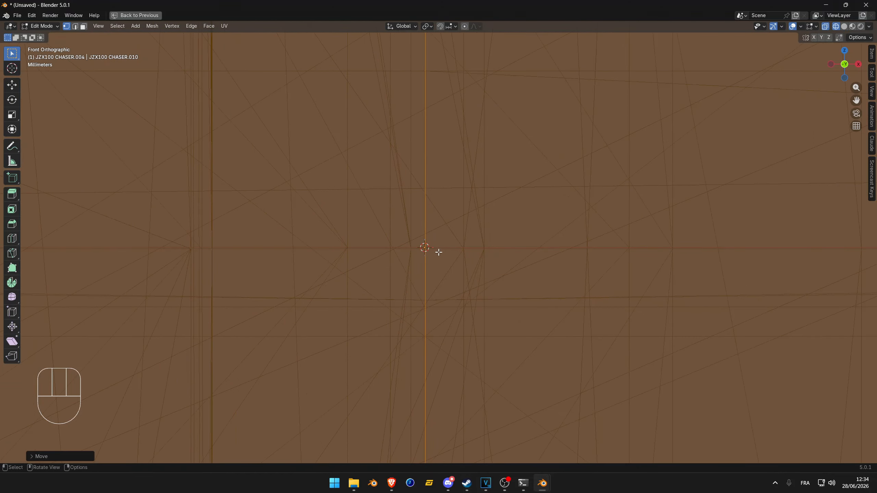
key(g)
key(x)
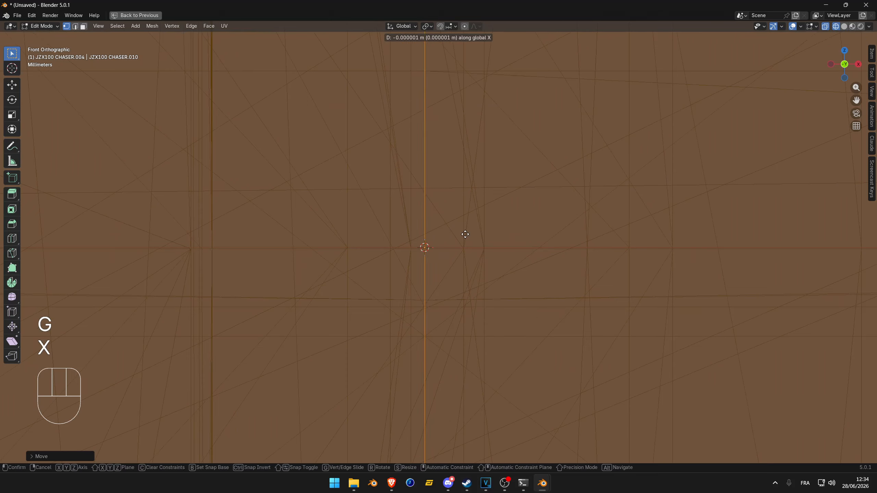
click(464, 235)
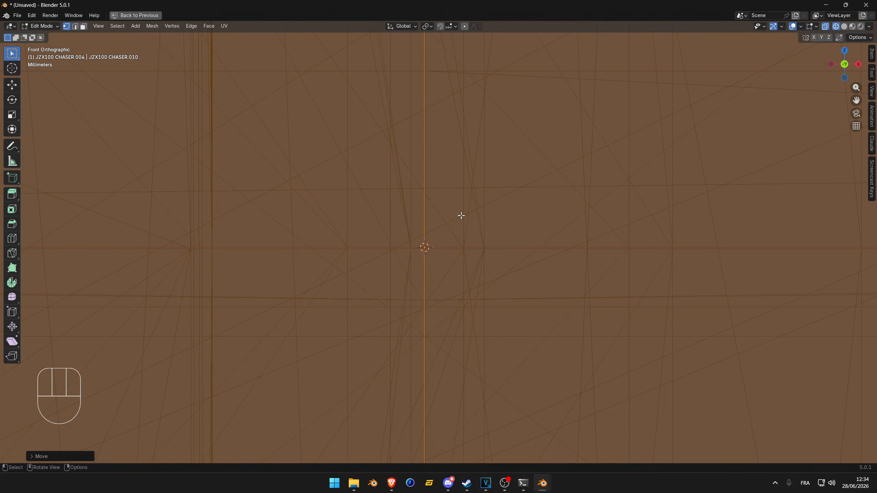
Nudge the bumper mesh 0.000001 m along global X and back by -0.000001 m, checking its alignment with the 3D cursor.
key(g)
key(x)
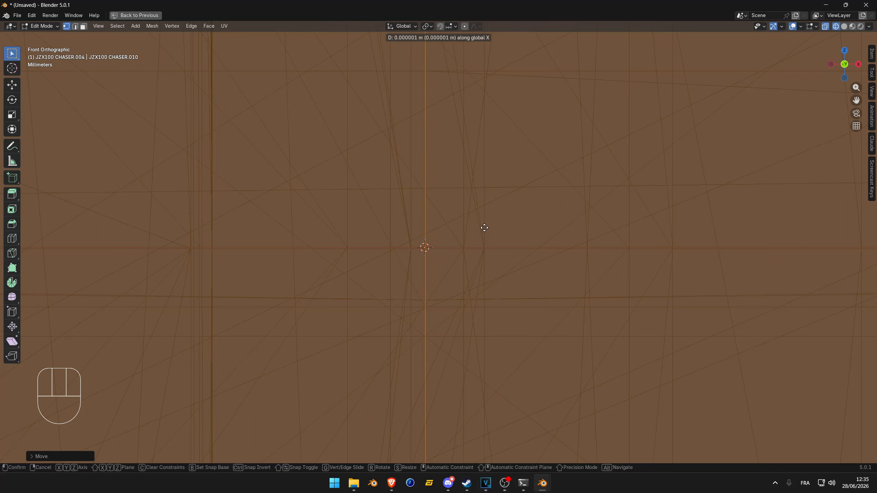
click(483, 227)
key(g)
key(x)
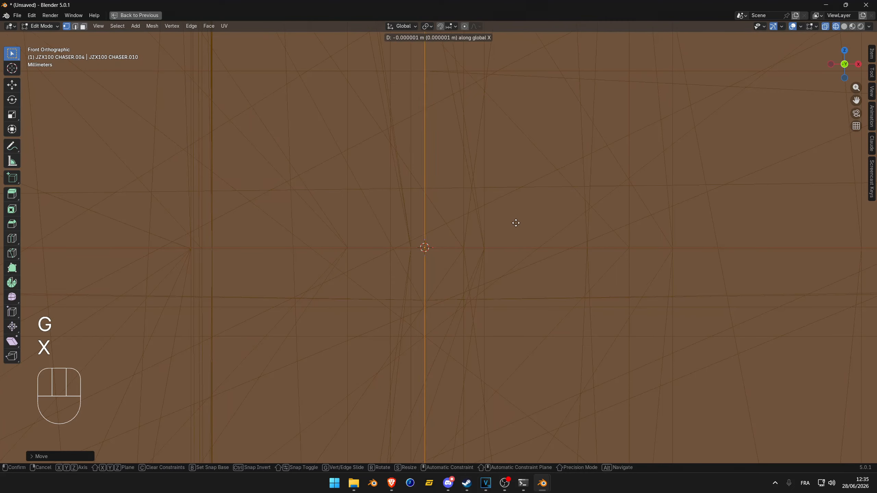
click(515, 222)
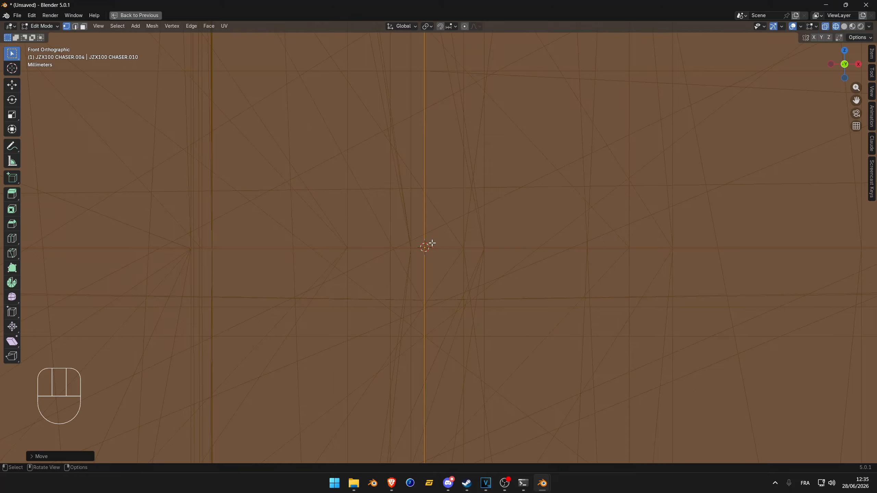
scroll(429, 242, down, 8)
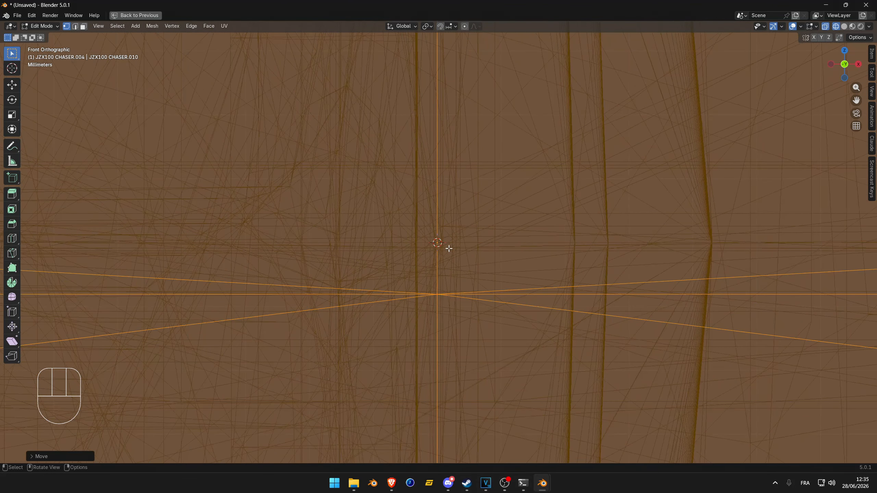
scroll(447, 259, down, 15)
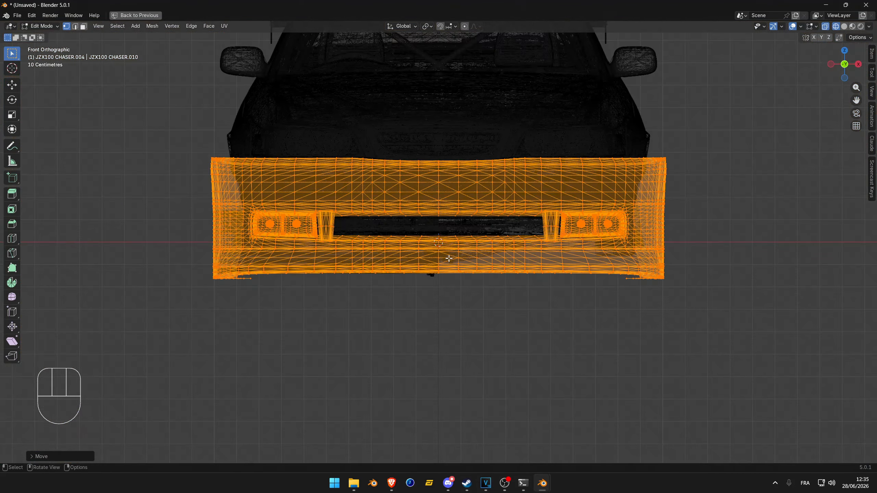
Switch the viewport back to solid shading and view the bumper against the car body in perspective.
middle_drag(447, 258, 450, 283)
shift+middle_drag(450, 284, 451, 293)
scroll(443, 273, up, 5)
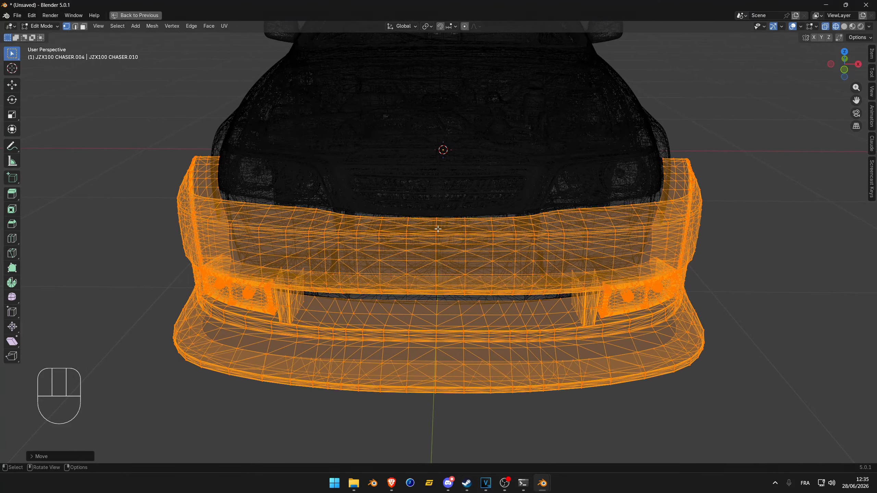
scroll(437, 229, up, 2)
key(z)
scroll(445, 241, down, 6)
mouse_move(508, 273)
middle_down()
mouse_move(494, 263)
mouse_move(490, 276)
mouse_move(550, 283)
middle_up()
scroll(495, 263, up, 3)
Examine the bumper's upper outer corner against the headlight and fender flare up close in front orthographic view.
click(840, 73)
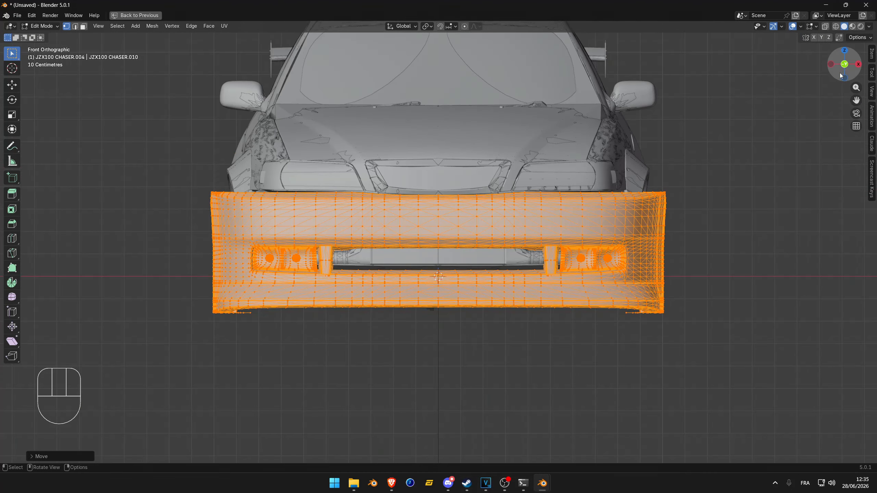
shift+drag(759, 203, 723, 238)
scroll(718, 246, up, 2)
shift+middle_drag(722, 238, 541, 234)
scroll(542, 234, up, 5)
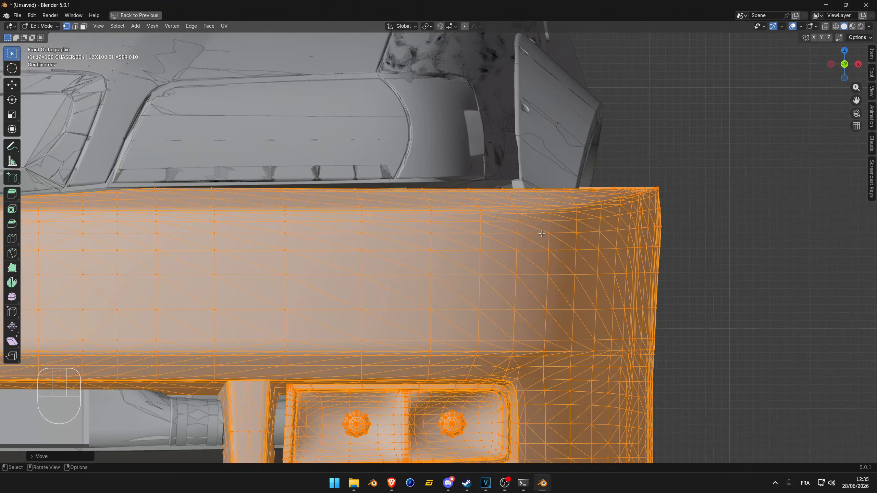
shift+middle_drag(641, 242, 568, 278)
scroll(568, 278, up, 5)
shift+middle_drag(613, 240, 606, 302)
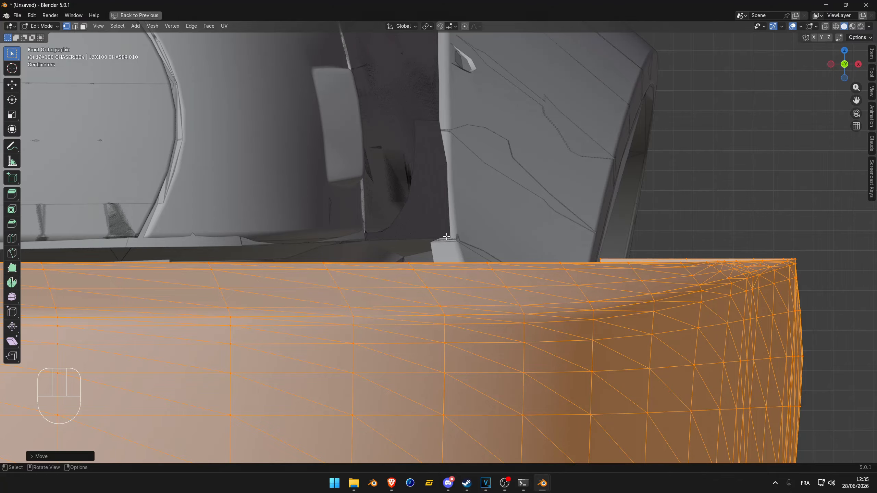
shift+middle_drag(444, 196, 466, 197)
scroll(466, 197, up, 2)
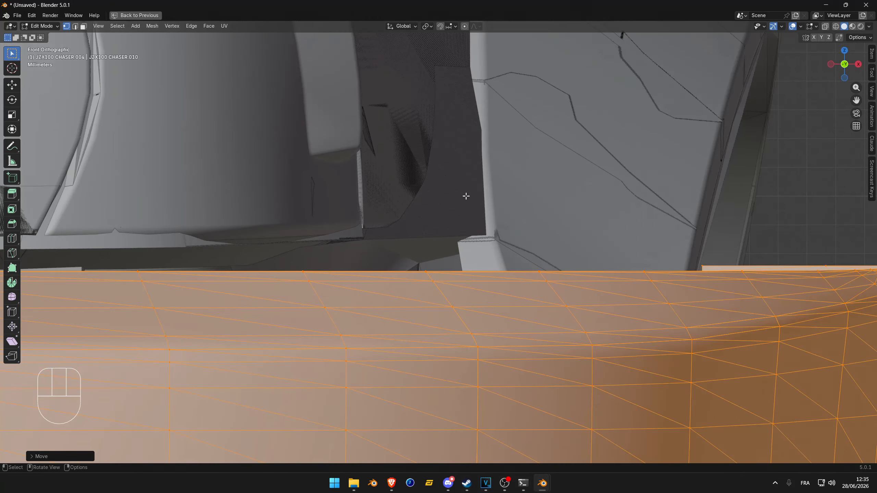
scroll(482, 233, down, 2)
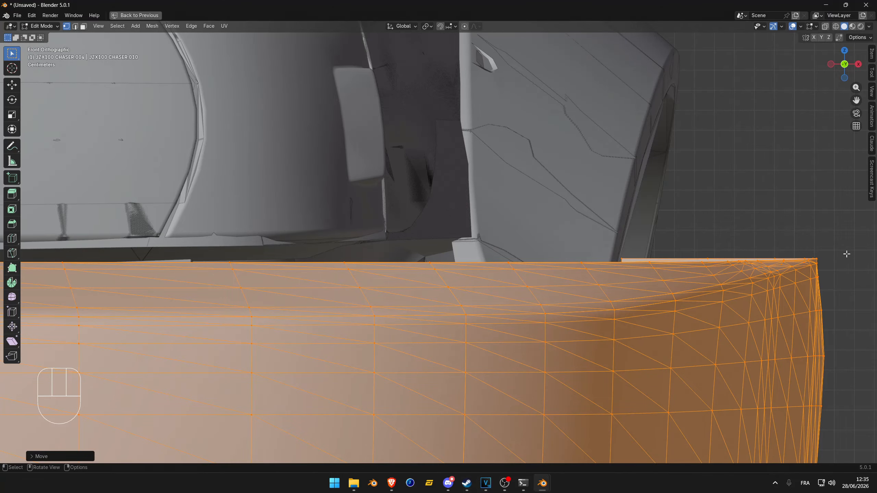
Set the transform pivot point to Bounding Box Center.
key(s)
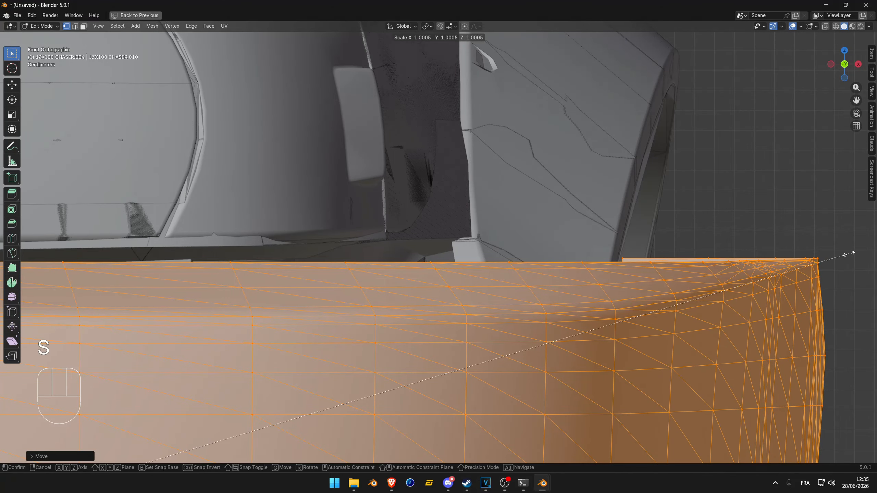
right_click(847, 254)
click(428, 27)
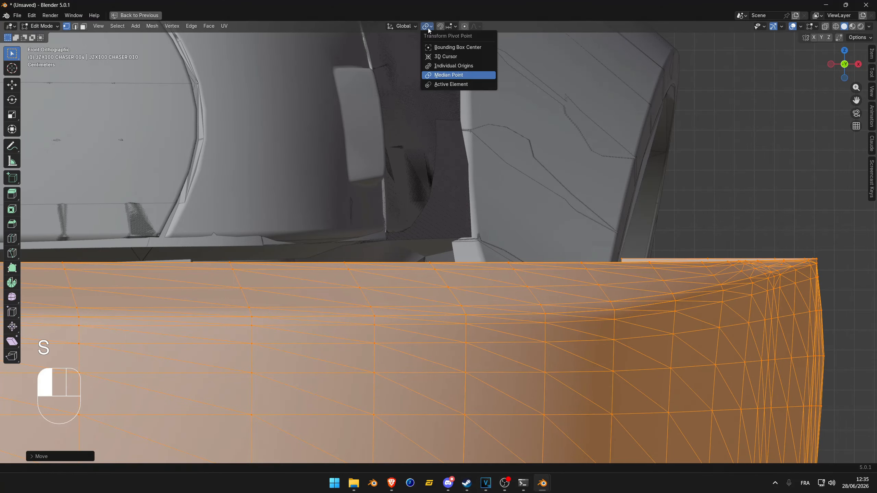
click(448, 49)
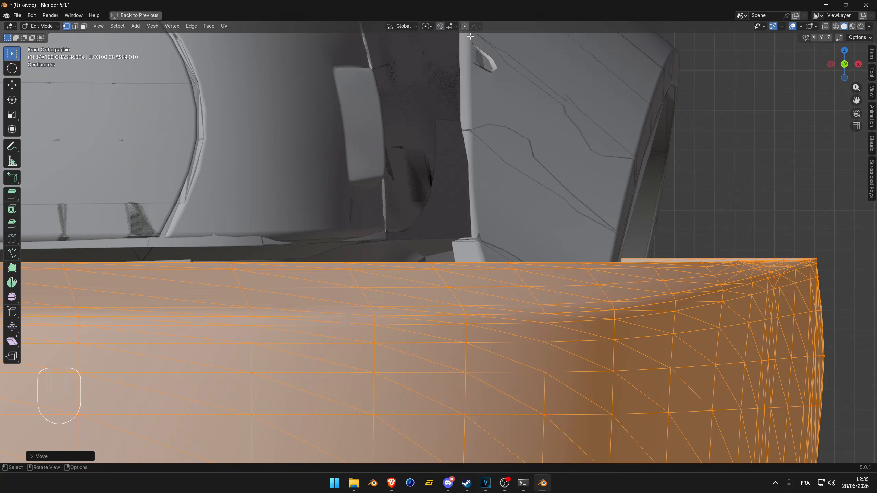
click(425, 27)
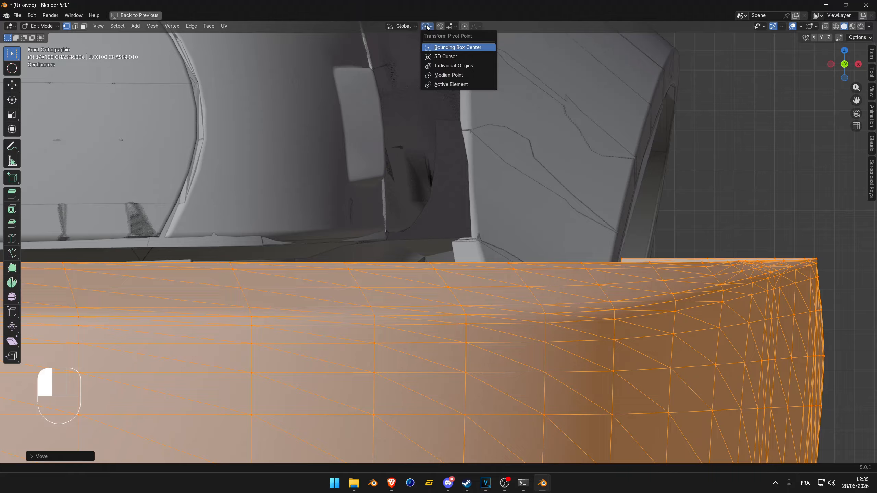
click(441, 47)
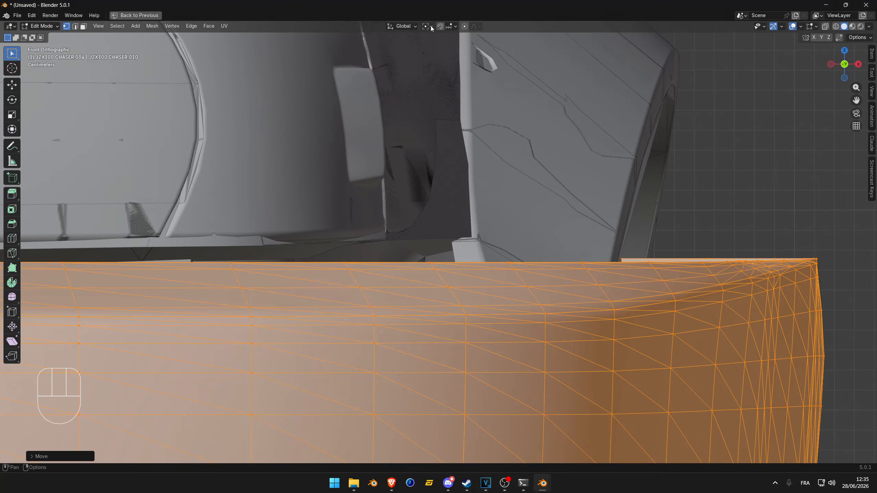
Scale the bumper mesh down uniformly until its outer edge sits inside the fender flare, comparing wireframe and solid shading.
scroll(295, 265, down, 6)
scroll(502, 202, up, 8)
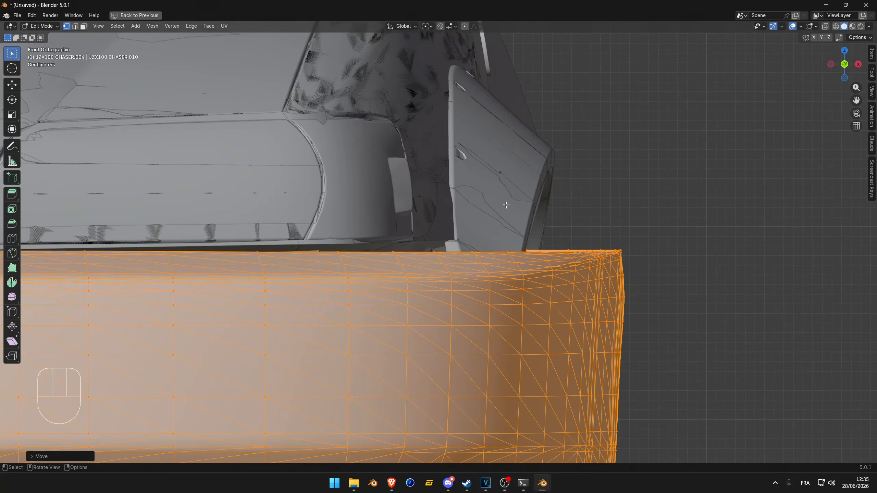
scroll(784, 240, down, 3)
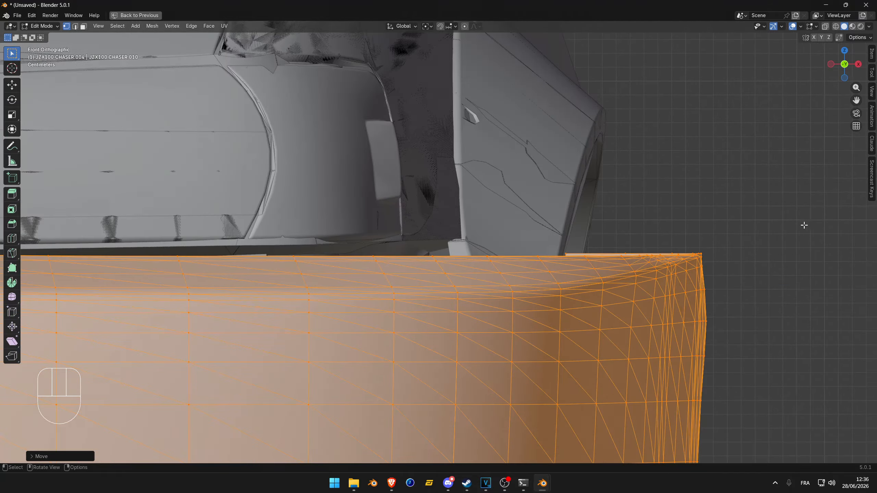
key(s)
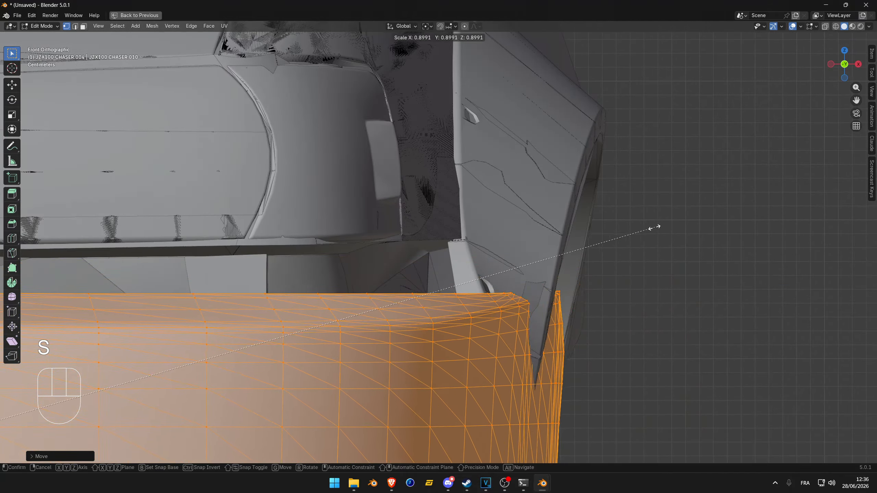
click(585, 234)
key(z)
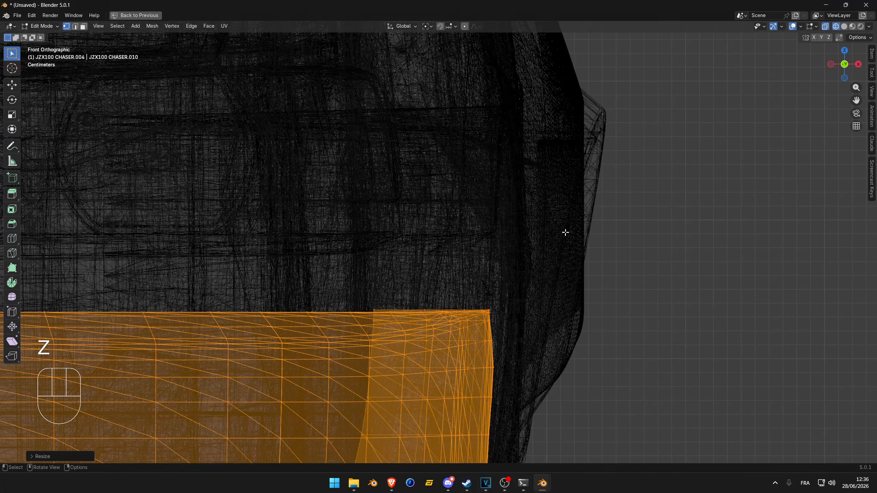
key(z)
click(473, 230)
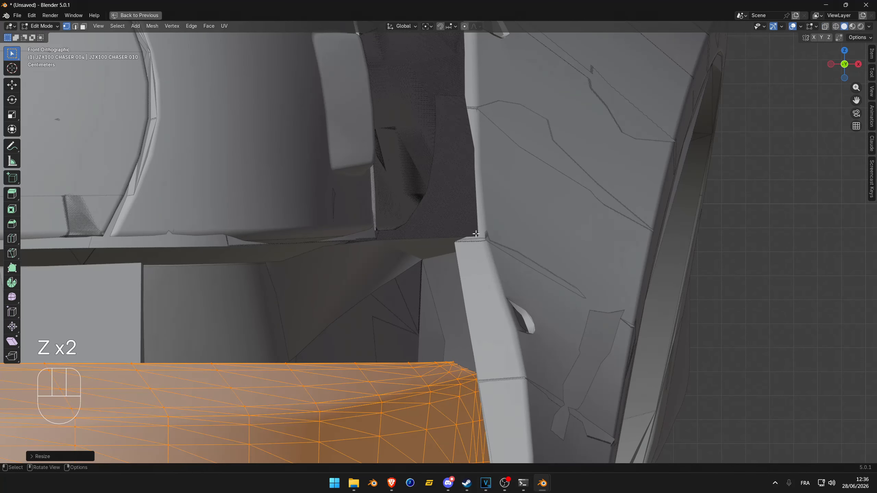
Scale the bumper mesh down slightly more in wireframe shading to narrow its outer edge.
key(z)
click(449, 263)
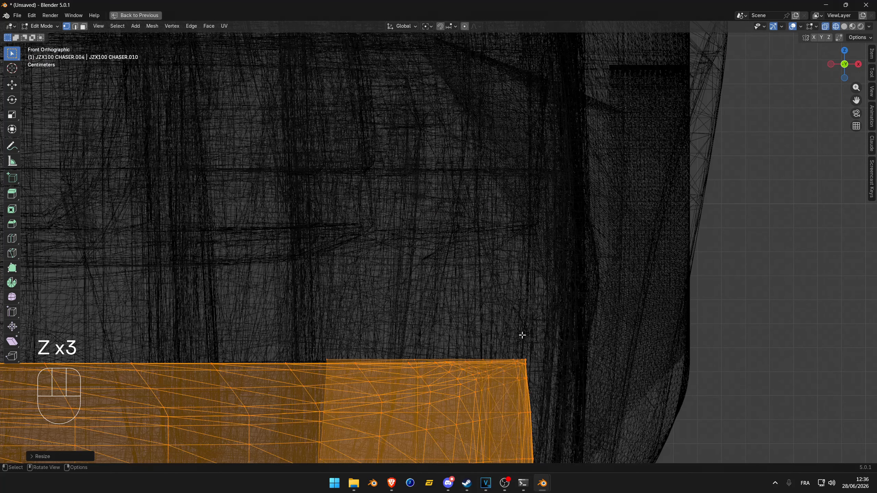
key(s)
click(482, 369)
scroll(497, 325, down, 7)
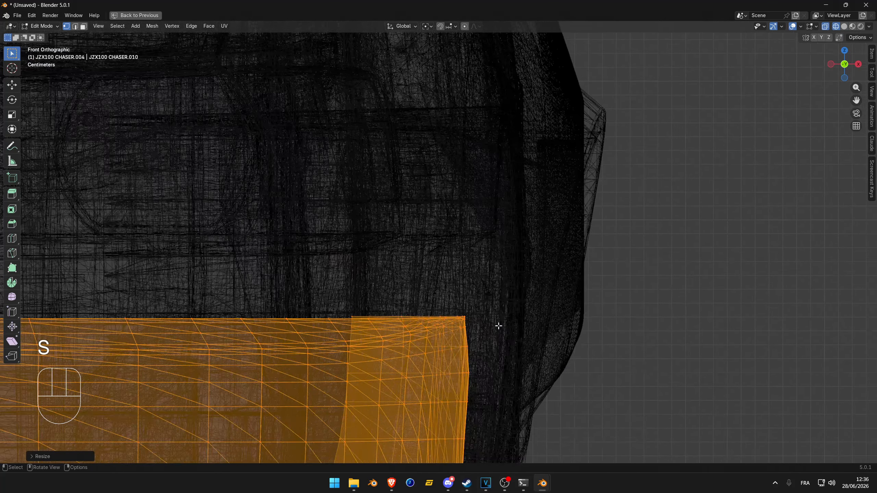
Return to solid shading and raise the bumper along global Z until its upper edge meets the underside of the headlights.
key(z)
click(548, 270)
scroll(553, 273, down, 5)
key(g)
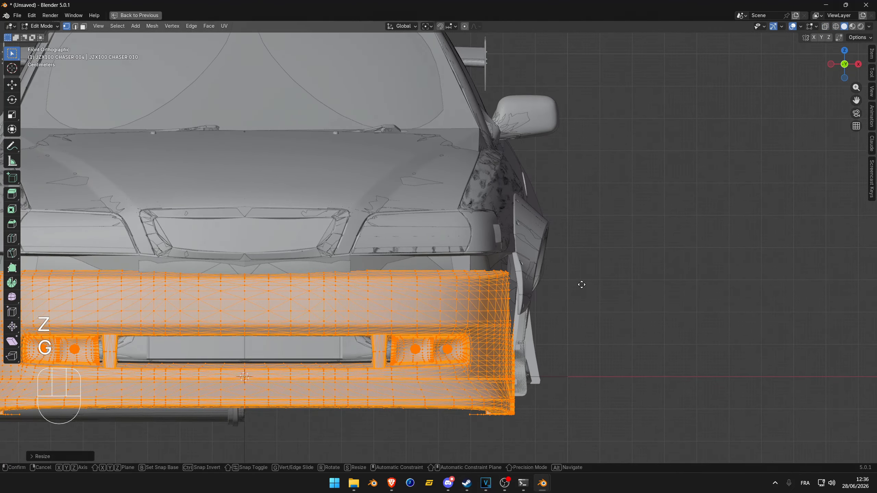
key(z)
click(583, 265)
scroll(583, 265, up, 7)
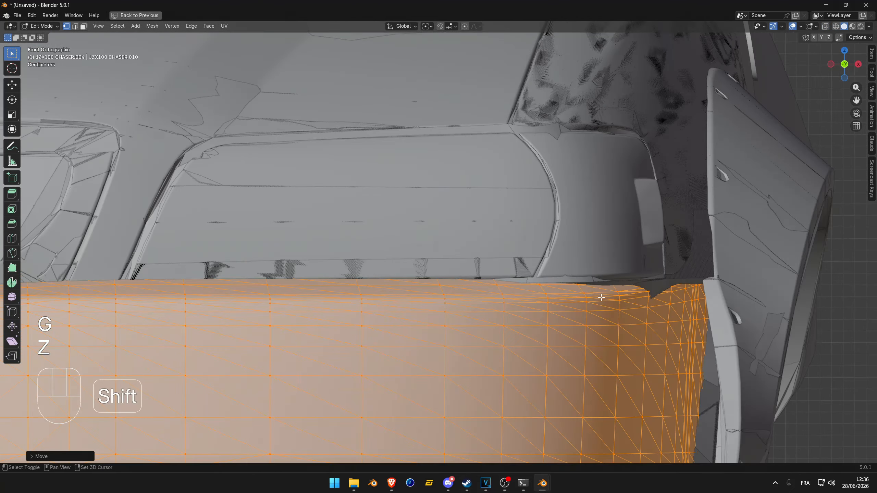
shift+middle_drag(698, 292, 485, 236)
scroll(486, 236, up, 4)
shift+middle_drag(571, 240, 494, 259)
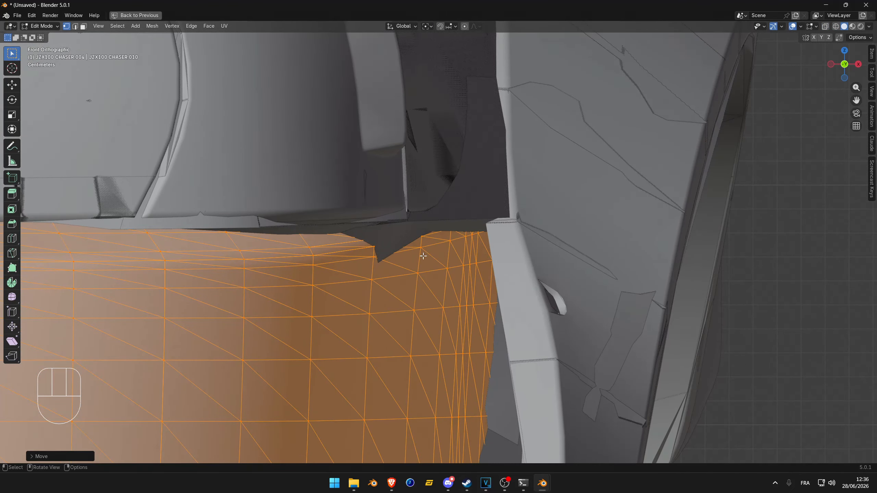
key(s)
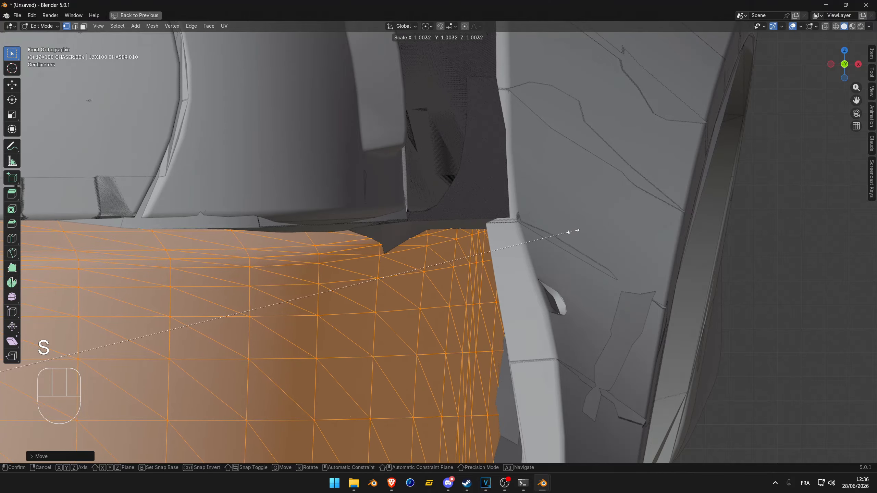
right_click(574, 231)
Move the bumper forward in the negative global Y direction so its rear side edge clears the wheel arch flare.
scroll(518, 245, down, 10)
middle_drag(503, 252, 490, 268)
scroll(463, 265, up, 5)
scroll(517, 262, up, 6)
scroll(517, 263, down, 4)
key(g)
key(y)
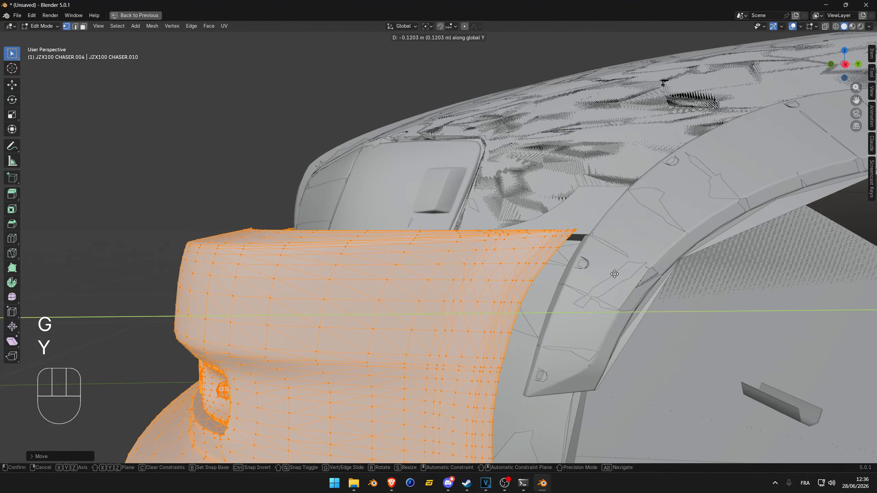
click(554, 269)
Slide the bumper back along global Y by about 0.05 m until its rear side edge meets the fender flare.
key(shift+z)
shift+middle_drag(554, 269, 425, 270)
key(shift+z)
key(g)
key(y)
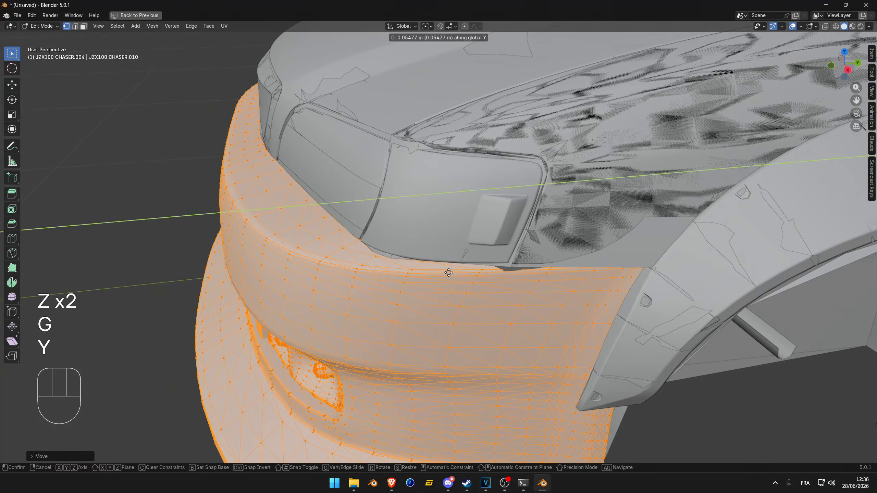
click(445, 256)
Lower the bumper by about 0.02 m along global Z so its upper surface sits just under the grille and headlights.
middle_drag(447, 255, 473, 248)
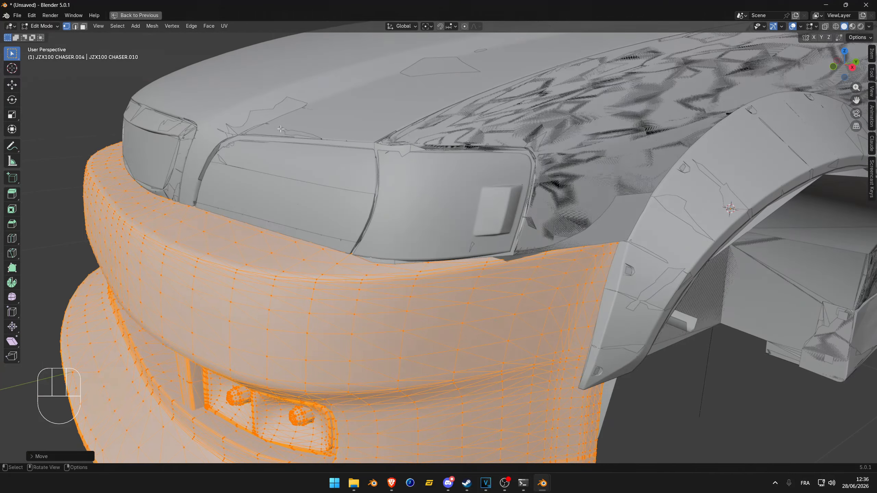
middle_drag(146, 231, 127, 196)
alt+middle_click(173, 188)
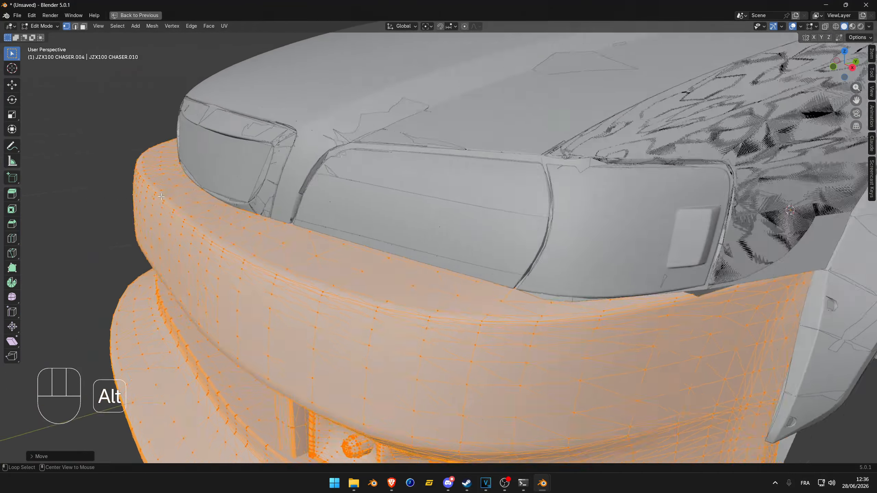
middle_drag(276, 207, 449, 238)
scroll(449, 239, up, 4)
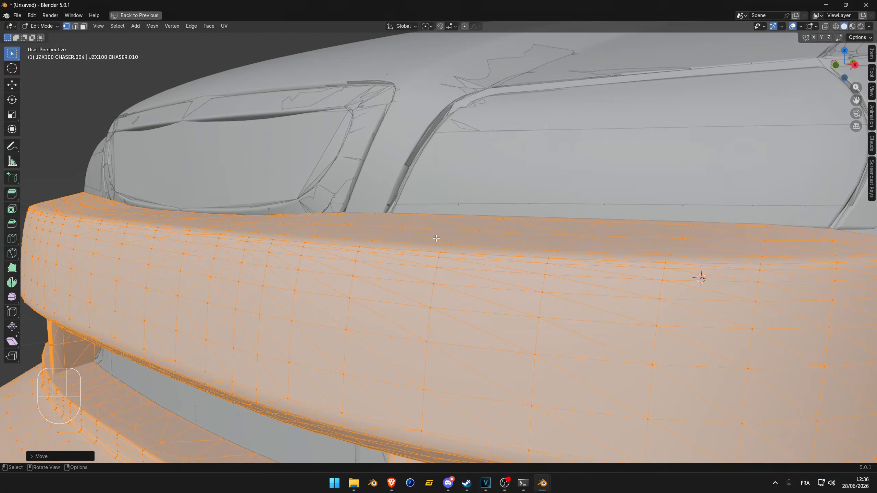
key(g)
key(z)
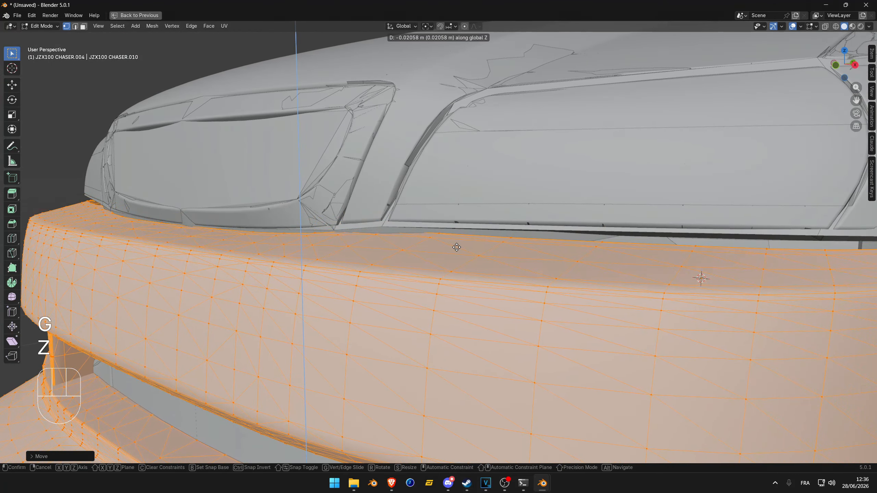
click(459, 245)
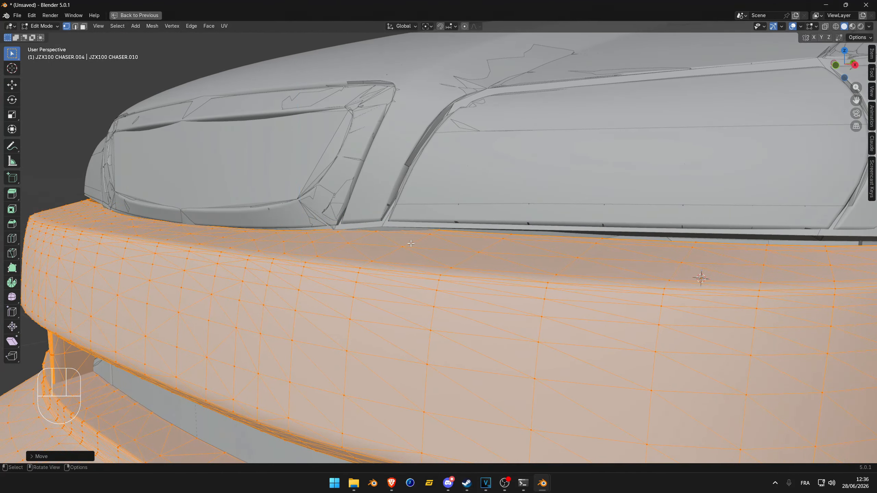
Adjust the bumper's position along global Y to fit its ends against the fender flares.
scroll(459, 245, down, 4)
mouse_move(459, 245)
middle_down()
mouse_move(380, 233)
mouse_move(452, 237)
mouse_move(421, 235)
mouse_move(463, 230)
middle_up()
scroll(380, 234, up, 2)
scroll(483, 226, up, 4)
shift+middle_drag(689, 206, 600, 225)
scroll(600, 224, down, 4)
shift+middle_drag(552, 242, 448, 235)
scroll(432, 229, up, 5)
key(g)
key(y)
click(425, 221)
Raise the whole bumper mesh slightly along global Z towards the headlights and scale it down slightly.
scroll(449, 238, down, 5)
shift+middle_drag(552, 259, 328, 280)
middle_drag(283, 284, 293, 300)
key(alt+a)
shift+middle_drag(624, 238, 533, 241)
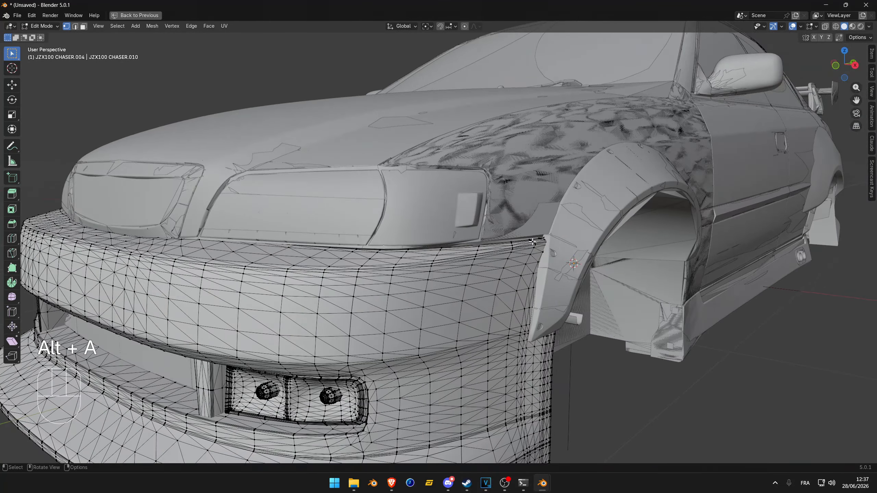
key(a)
scroll(532, 242, up, 6)
key(s)
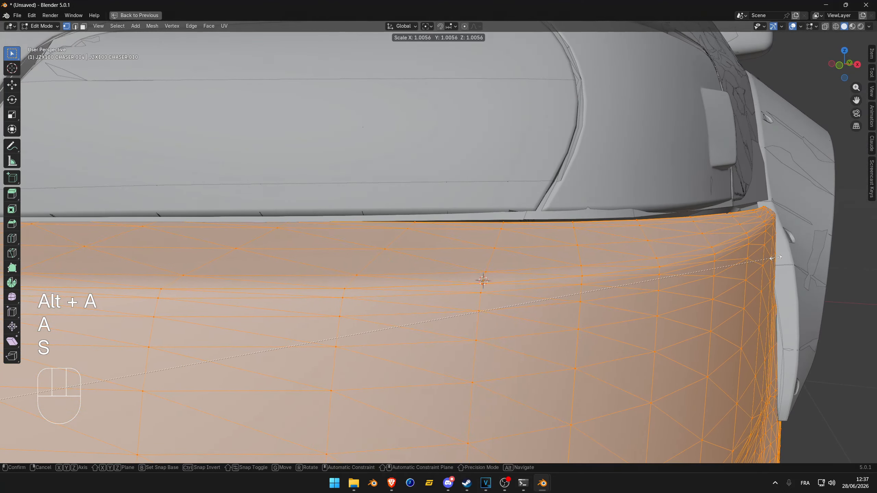
key(g)
key(z)
click(775, 254)
key(s)
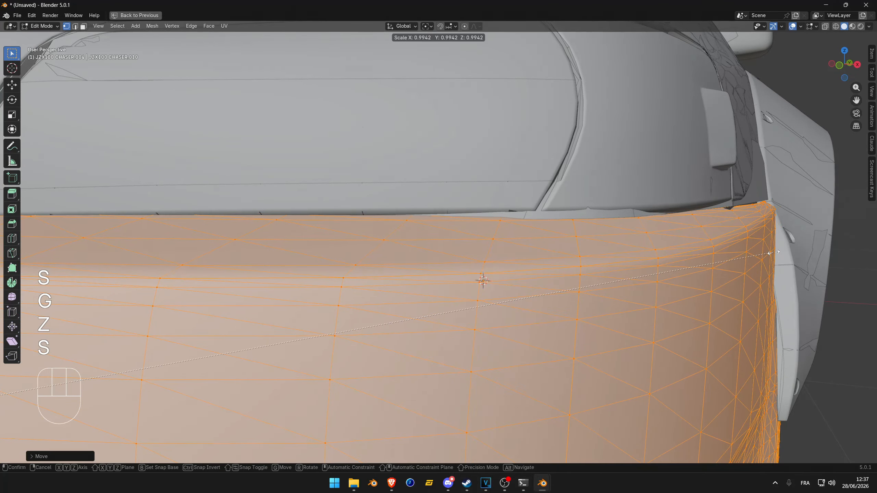
click(773, 253)
Deselect the bumper mesh and examine its fit on the car from the front and both sides.
middle_drag(773, 253, 459, 259)
scroll(487, 172, down, 4)
shift+middle_drag(489, 170, 507, 239)
scroll(508, 240, up, 2)
middle_drag(507, 242, 474, 215)
scroll(542, 239, down, 4)
key(alt+a)
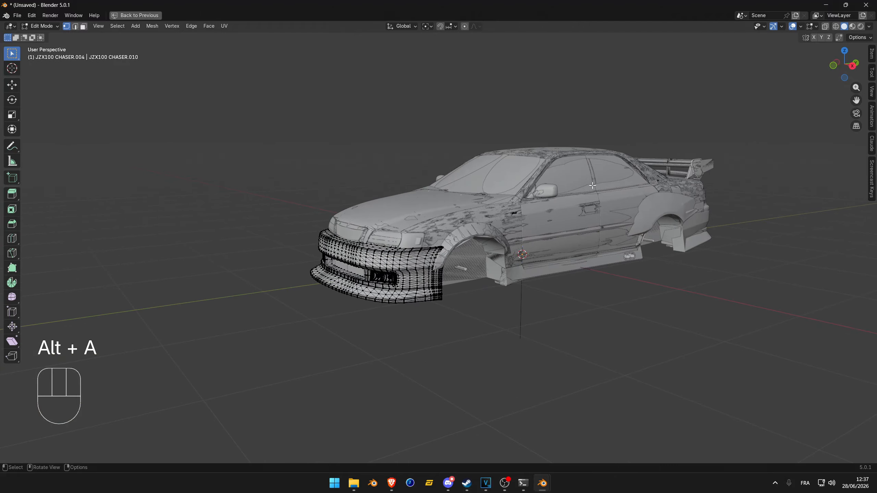
scroll(407, 245, up, 6)
shift+middle_drag(402, 246, 521, 271)
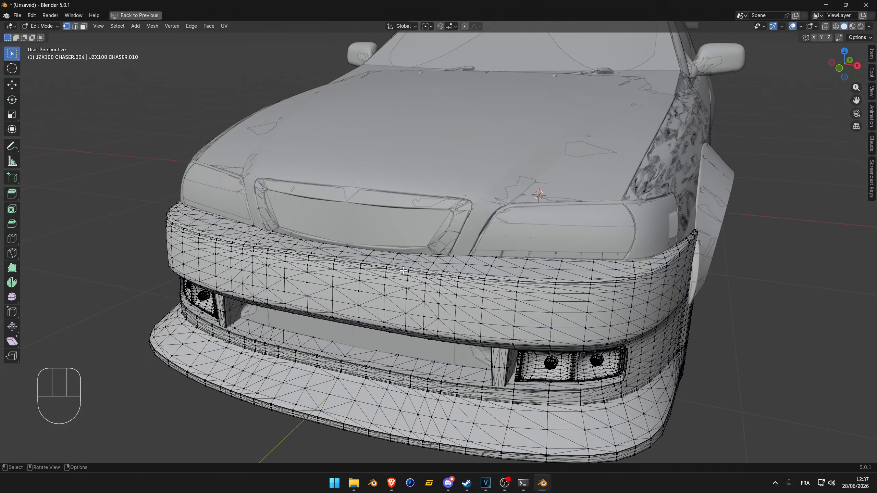
key(alt)
key(alt)
scroll(459, 101, down, 10)
middle_drag(407, 242, 499, 216)
alt+middle_click(153, 223)
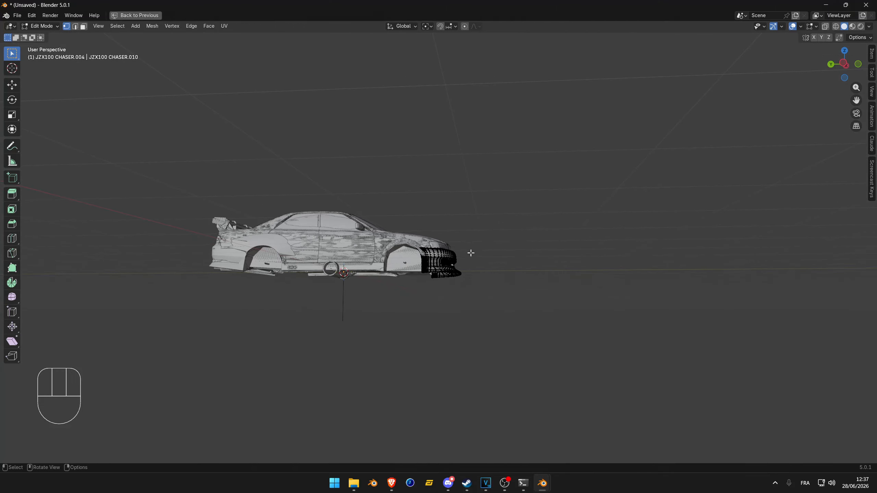
Select all geometry of the custom front bumper mesh.
scroll(470, 250, up, 8)
middle_drag(483, 238, 417, 252)
scroll(560, 272, down, 10)
key(a)
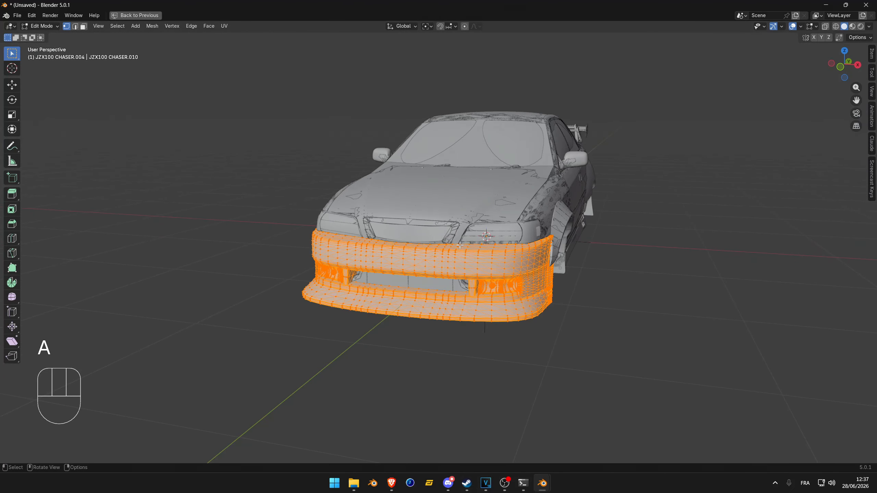
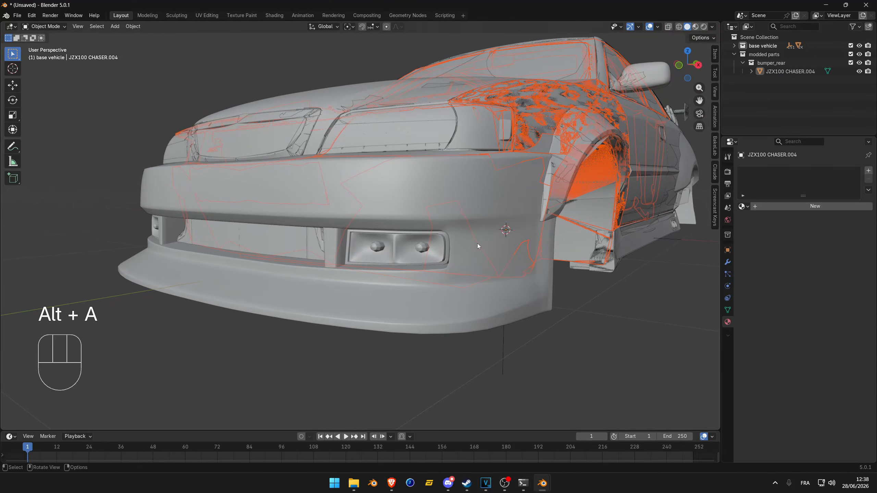
Select the front bumper object and give it a new material named BODY.
click(477, 243)
click(803, 206)
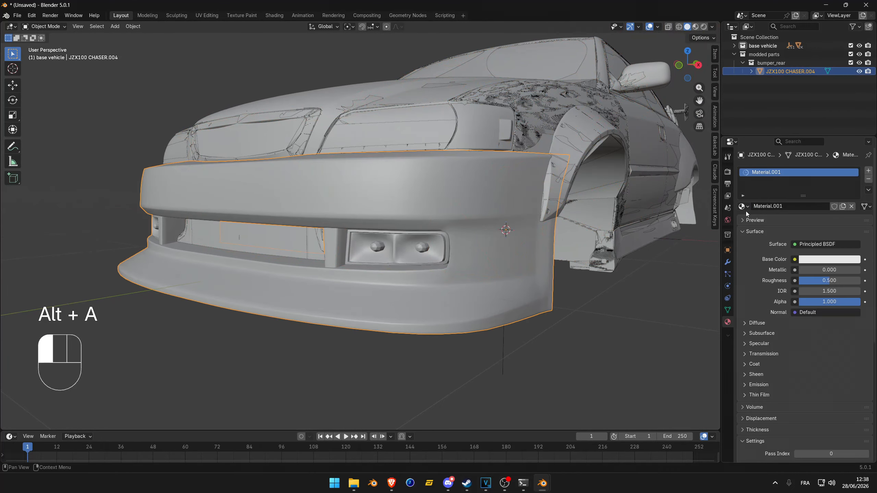
click(771, 206)
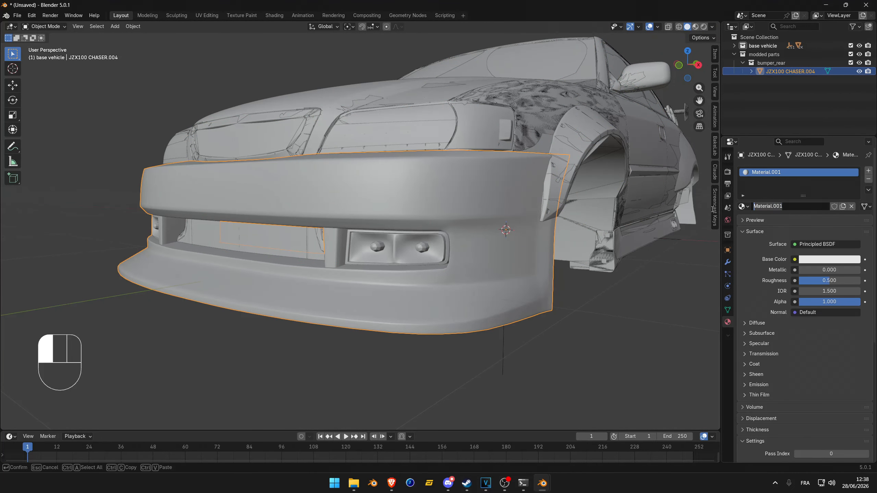
text(BODY)
key(Return)
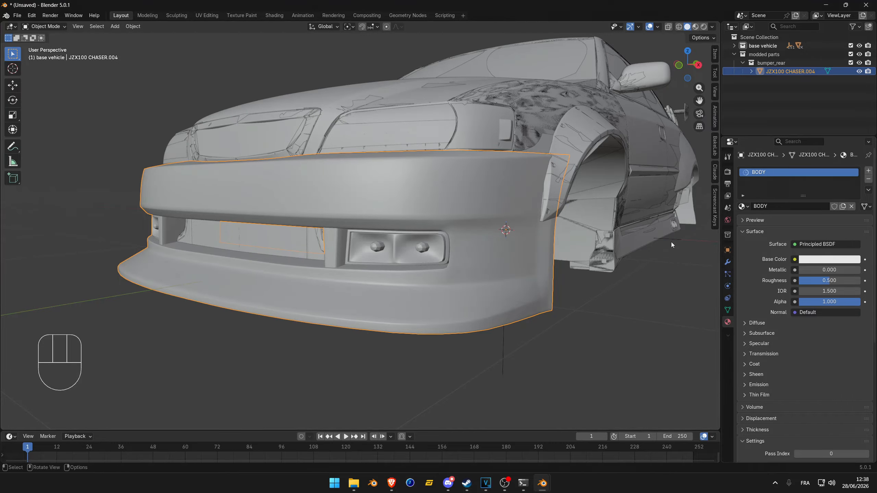
Rename the bumper's new material to body in lowercase.
click(785, 206)
text(body)
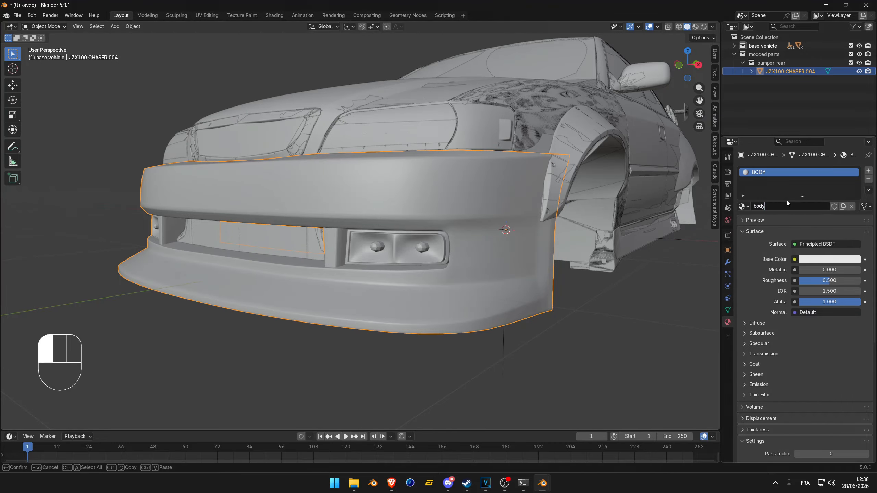
key(Return)
Assign the car's existing body material to the front bumper's material slot.
click(745, 206)
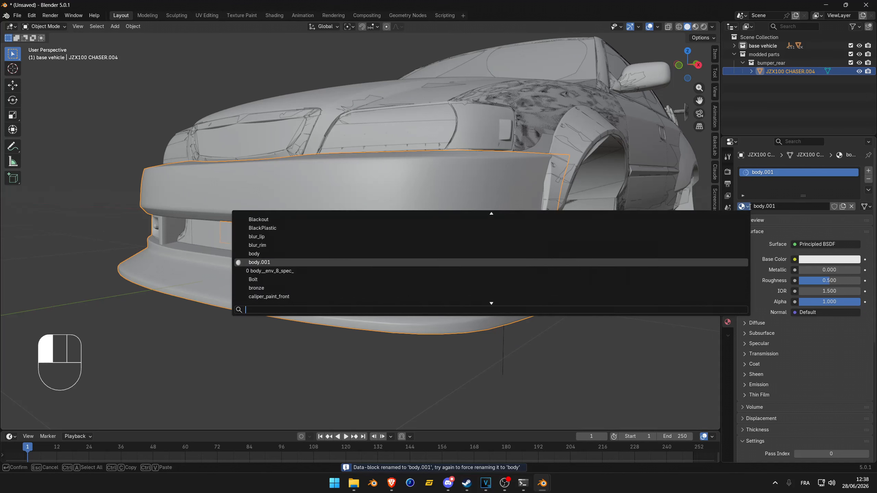
click(743, 207)
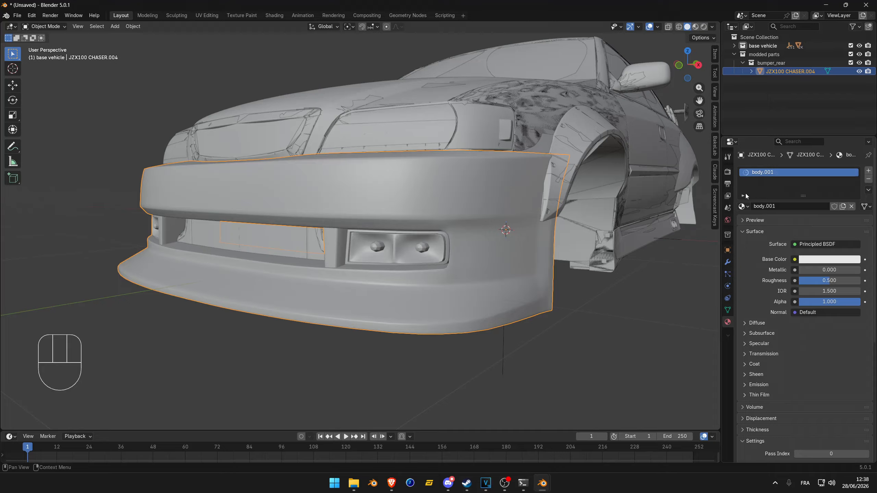
click(743, 206)
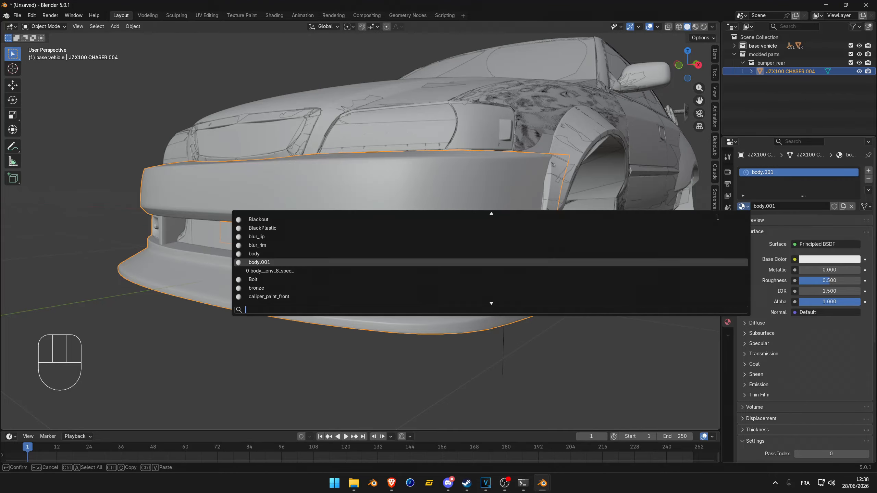
click(263, 254)
middle_drag(545, 242, 480, 273)
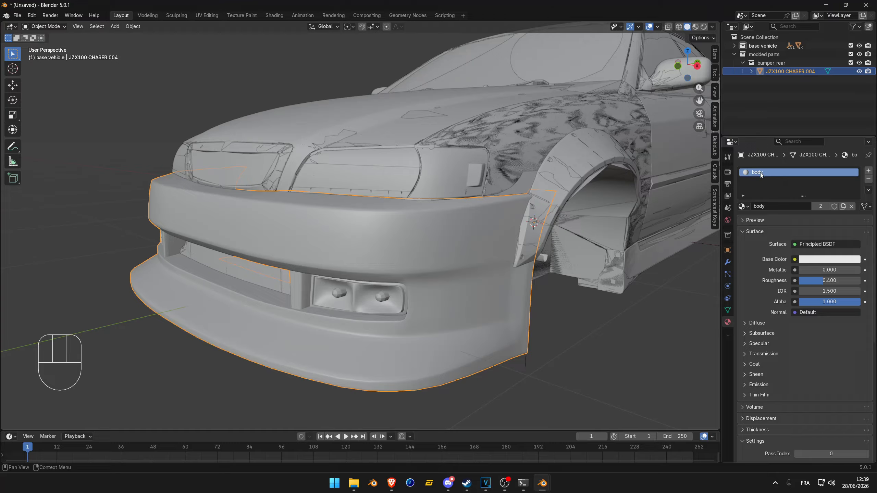
Rename the bumper object in the bumper_rear collection to front_bumper.
double_click(795, 71)
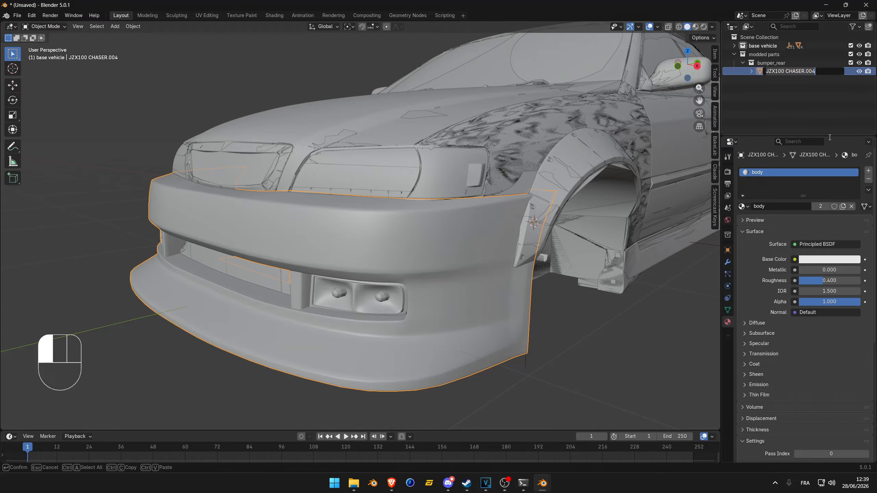
text(front_bumper)
key(Return)
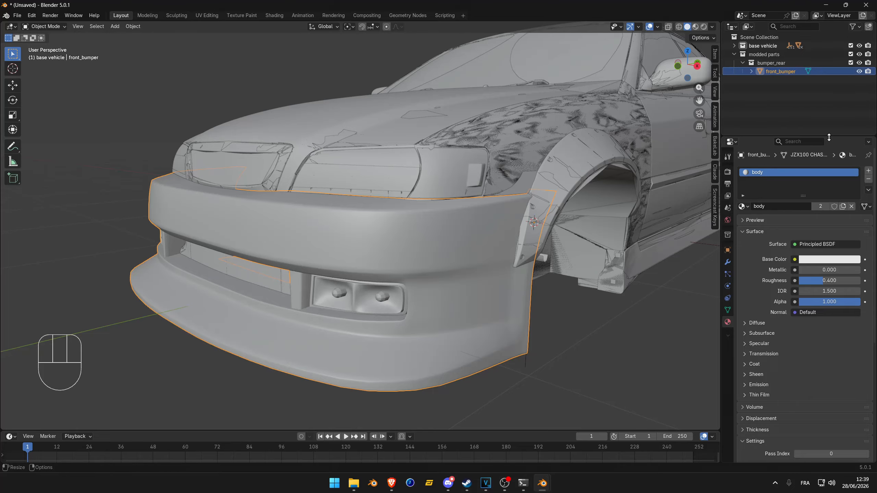
key(g)
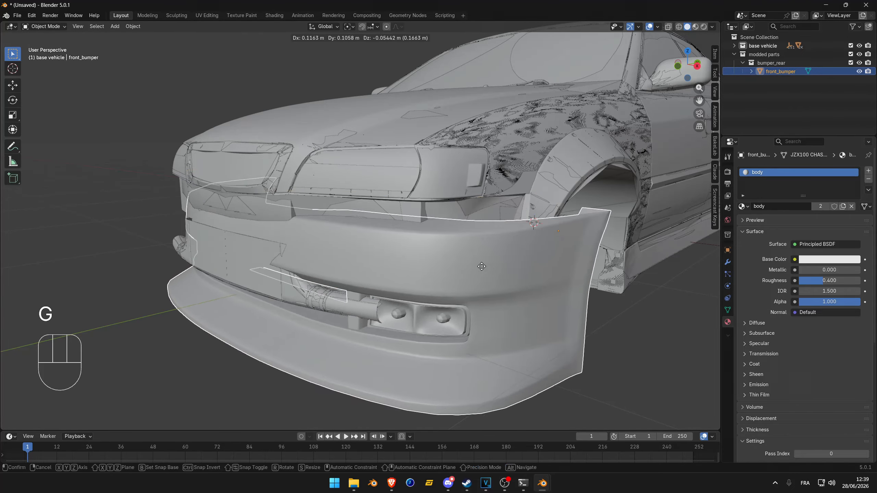
click(475, 256)
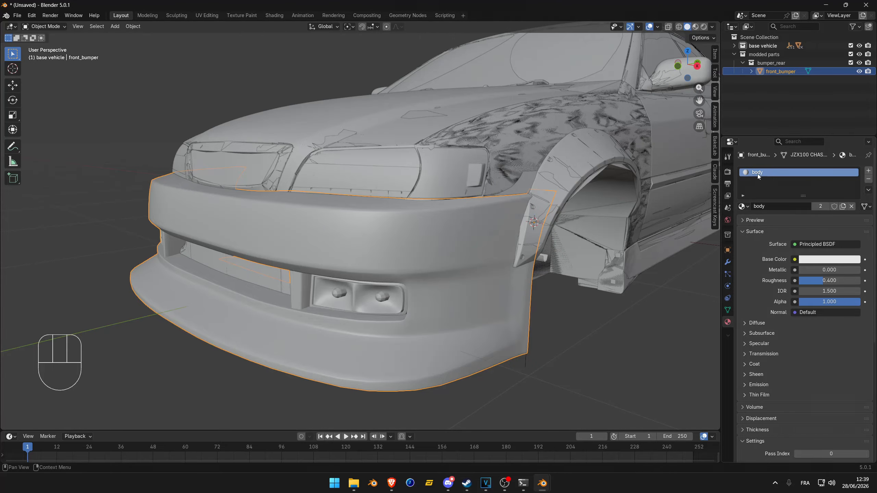
Enter Edit Mode on the front bumper and examine its mesh around the fog lights and centre opening.
middle_drag(449, 234, 490, 242)
scroll(490, 255, up, 6)
key(Tab)
middle_drag(449, 255, 473, 242)
middle_drag(473, 243, 454, 232)
scroll(531, 238, down, 8)
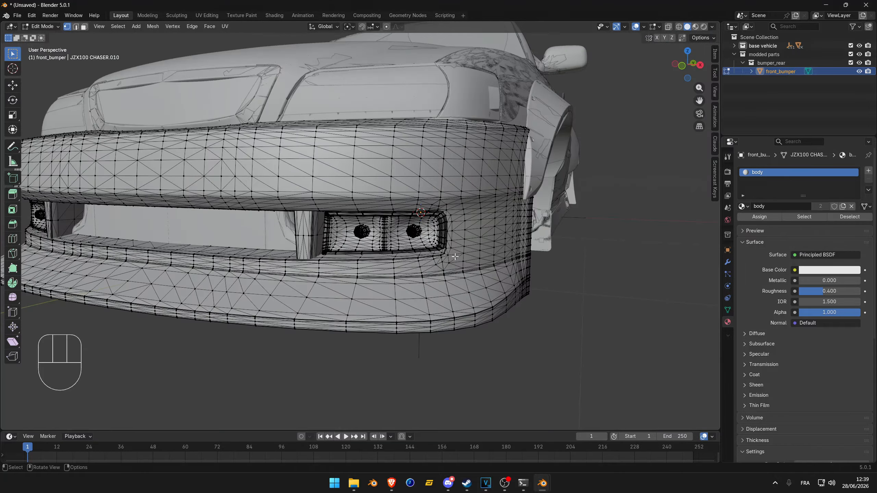
shift+middle_drag(533, 241, 512, 286)
middle_drag(513, 285, 464, 288)
middle_drag(436, 294, 378, 277)
scroll(423, 267, up, 4)
scroll(423, 268, up, 1)
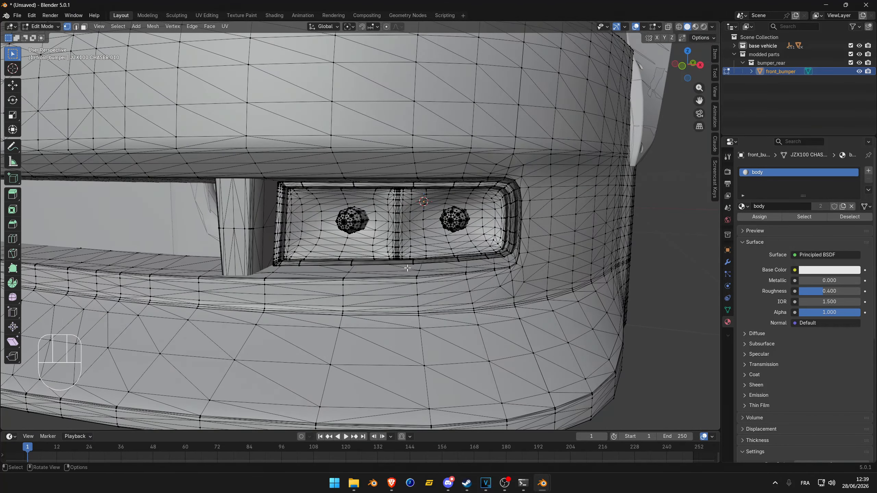
Circle-select the vertices of the bumper's negative-X half in front wireframe view, undoing the strokes that spill onto the other half.
key(3)
scroll(442, 257, down, 8)
middle_drag(479, 239, 405, 227)
middle_drag(521, 251, 472, 235)
key(KP_1)
key(shift+z)
key(1)
key(c)
mouse_move(411, 245)
mouse_down()
mouse_move(424, 201)
mouse_move(443, 226)
mouse_move(493, 253)
mouse_move(457, 202)
mouse_move(419, 235)
mouse_up()
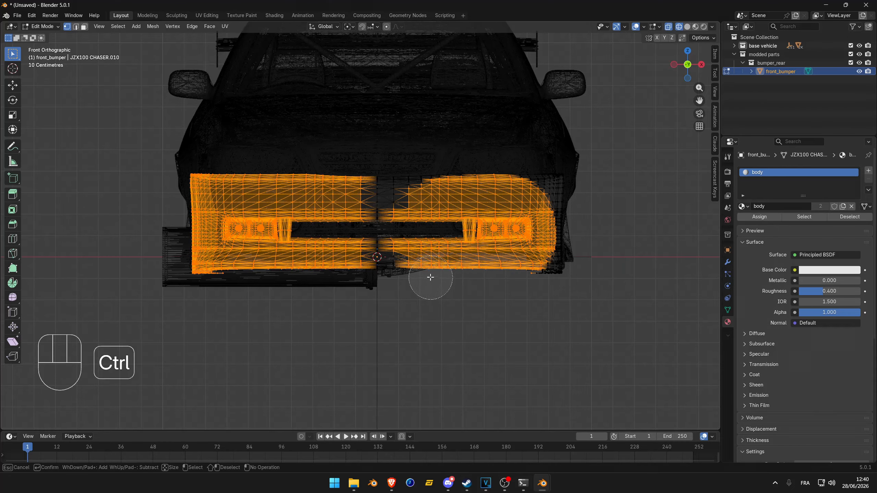
key(ctrl+z)
key(ctrl+z)
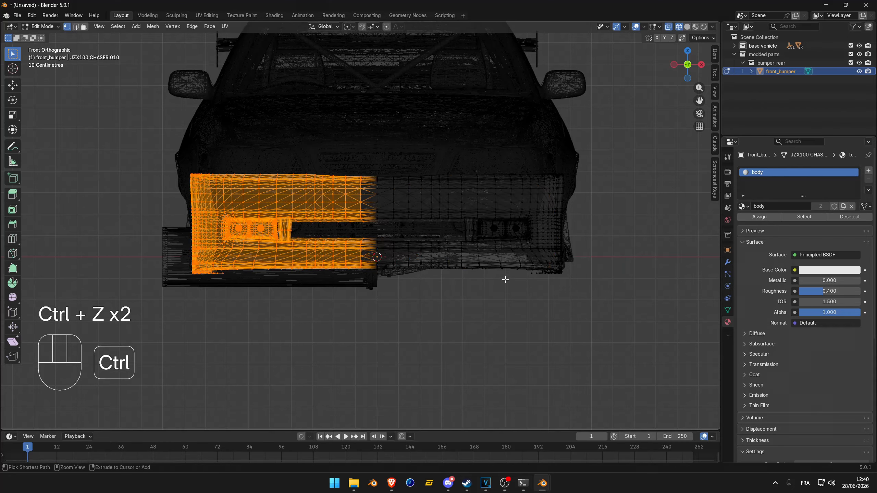
key(c)
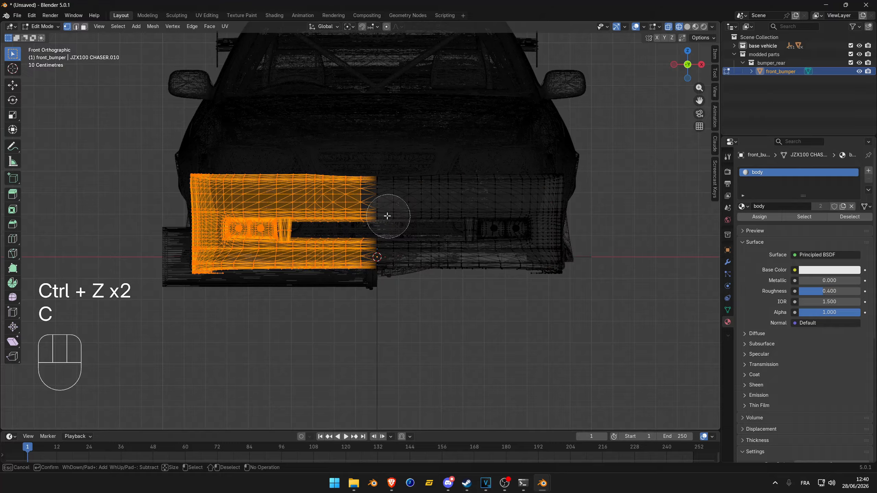
drag(294, 201, 296, 202)
mouse_move(296, 202)
middle_down()
mouse_move(348, 202)
mouse_move(359, 221)
middle_up()
right_click(359, 220)
key(ctrl+z)
key(c)
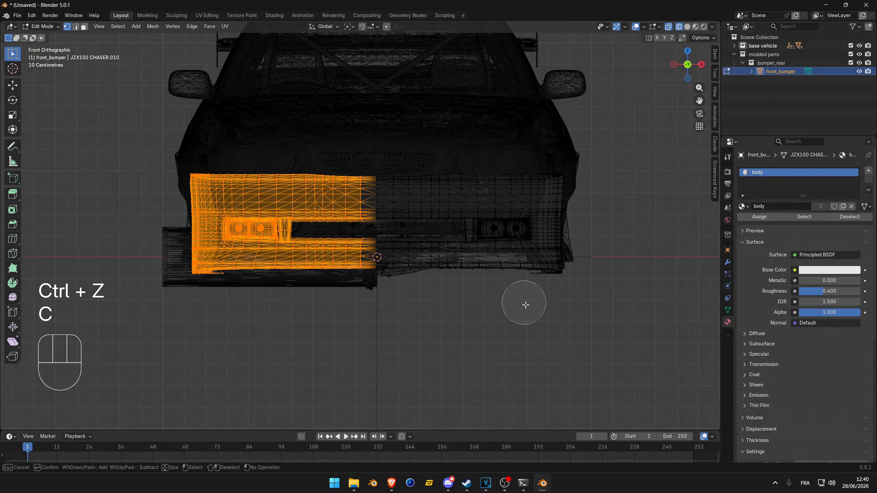
right_click(495, 315)
key(c)
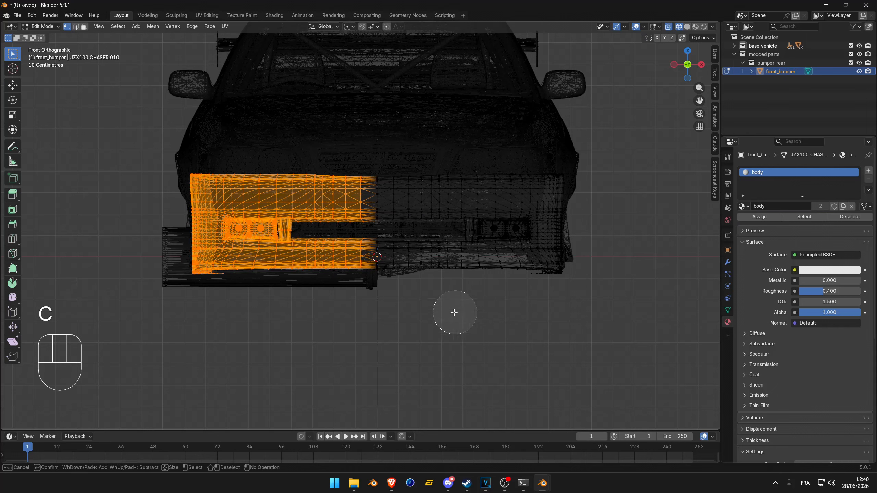
right_click(482, 313)
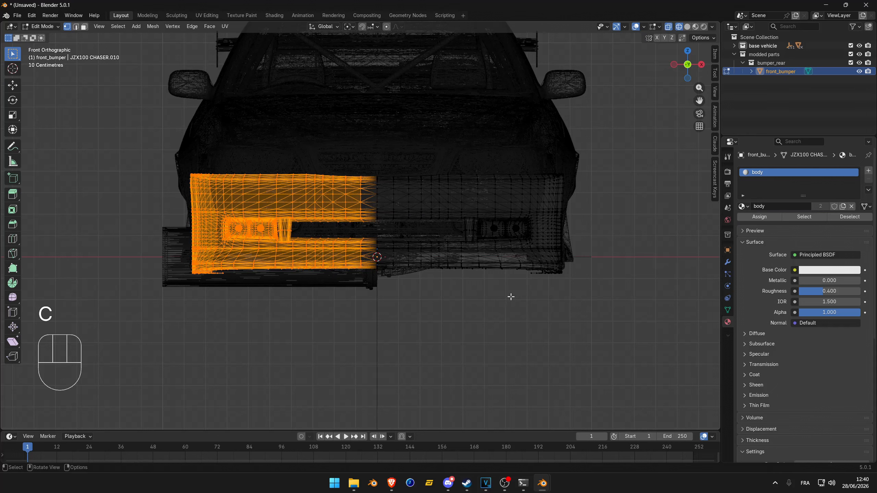
key(c)
right_click(453, 206)
Delete the selected negative-X half of the bumper and return to Object Mode.
key(x)
key(Tab)
middle_drag(453, 205, 431, 221)
Add a Mirror modifier across the X axis to the remaining bumper half.
click(728, 262)
click(798, 170)
text(mirror)
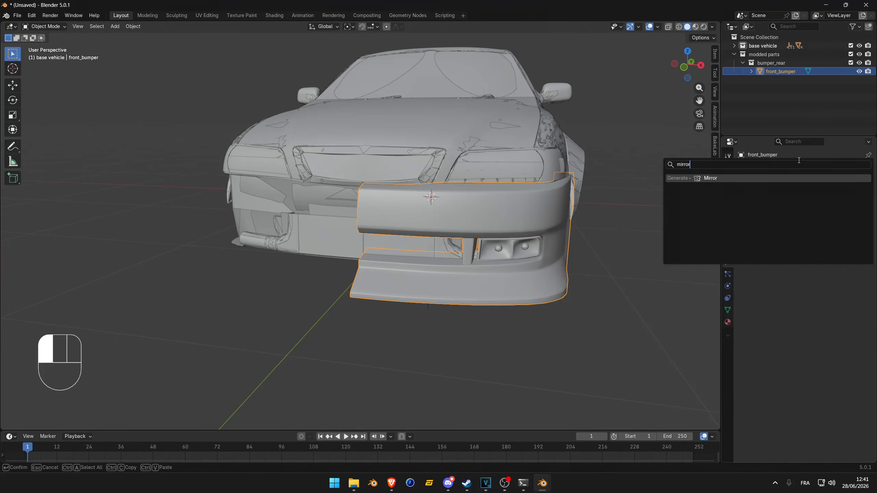
key(Return)
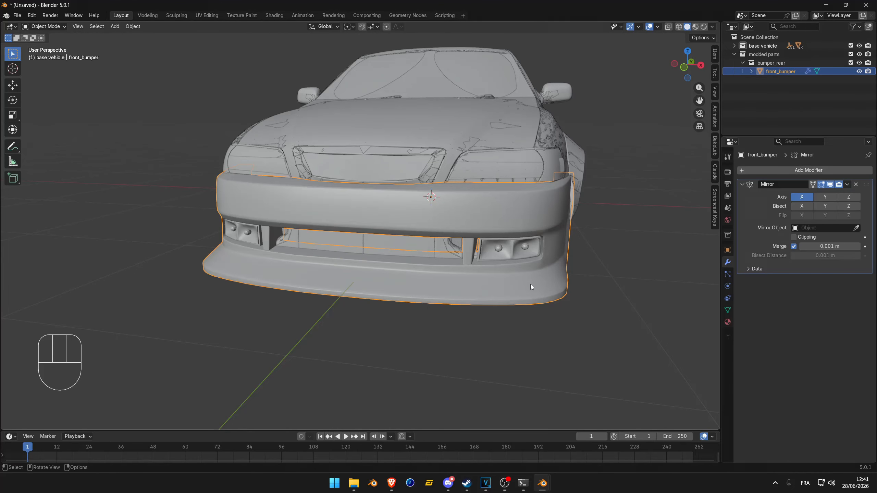
Examine the mirrored bumper from the front and side, and enter Edit Mode on its mesh.
middle_drag(532, 286, 534, 207)
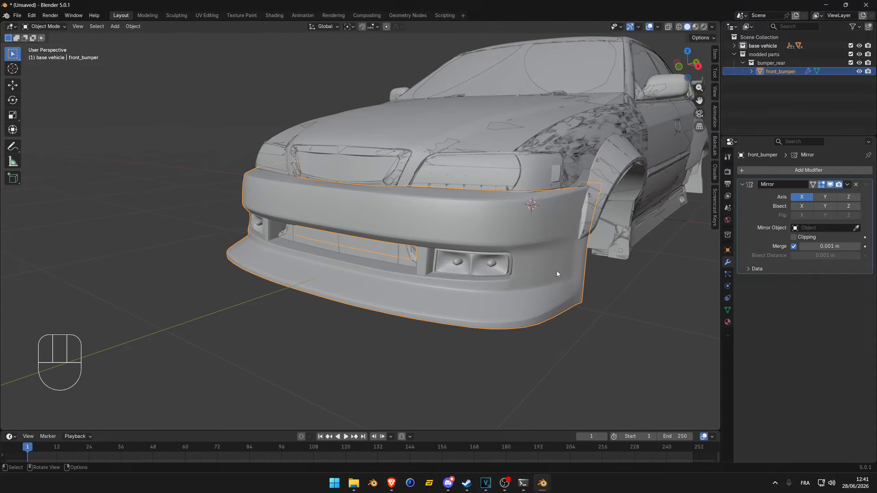
middle_drag(556, 272, 501, 257)
scroll(519, 250, up, 3)
mouse_move(501, 257)
middle_down()
mouse_move(478, 245)
mouse_move(476, 234)
mouse_move(502, 241)
mouse_move(494, 252)
middle_up()
scroll(478, 245, down, 3)
key(Tab)
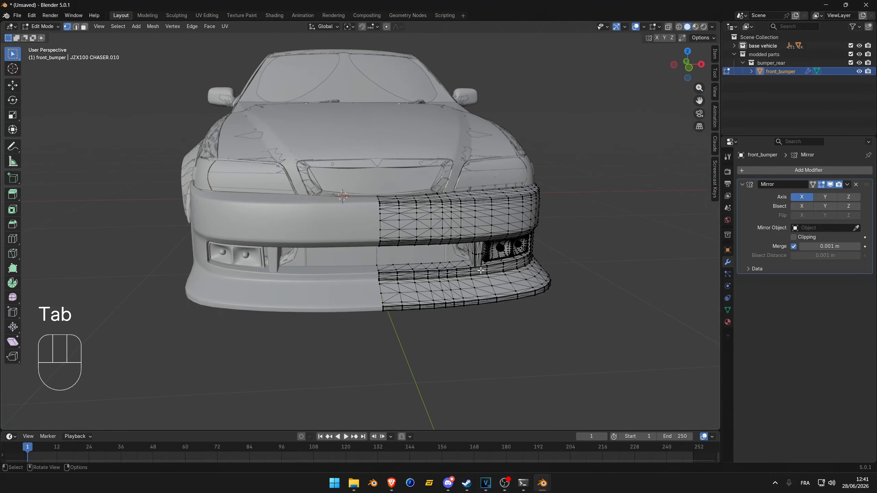